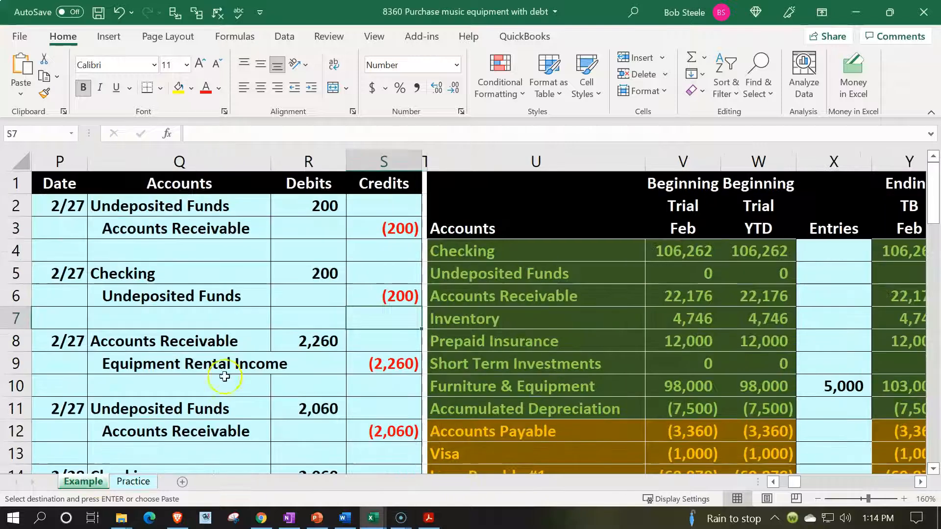
# Examine the Example sheet's 2/27 equipment purchase entry and the Loan Payable #1 and Loan Payable #2 rows of its trial balance.
pyautogui.click(231, 368)
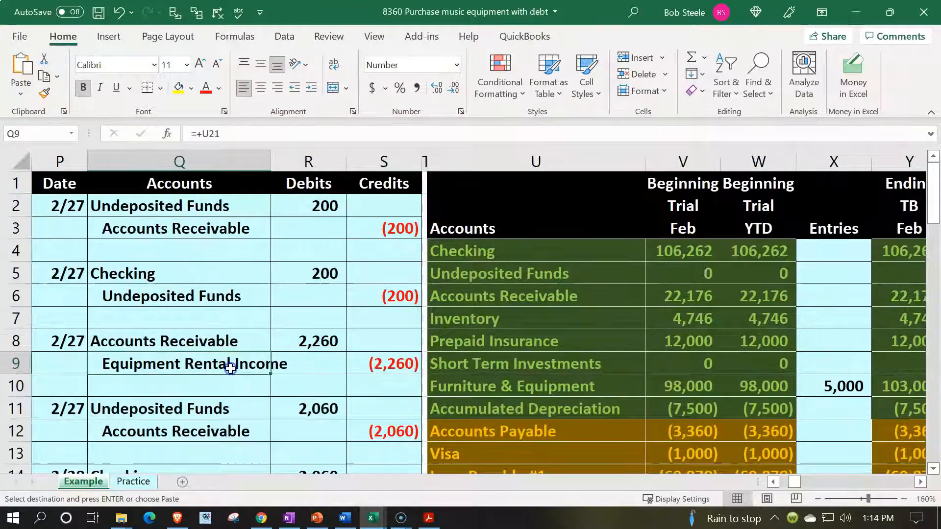
pyautogui.scroll(-3, 231, 368)
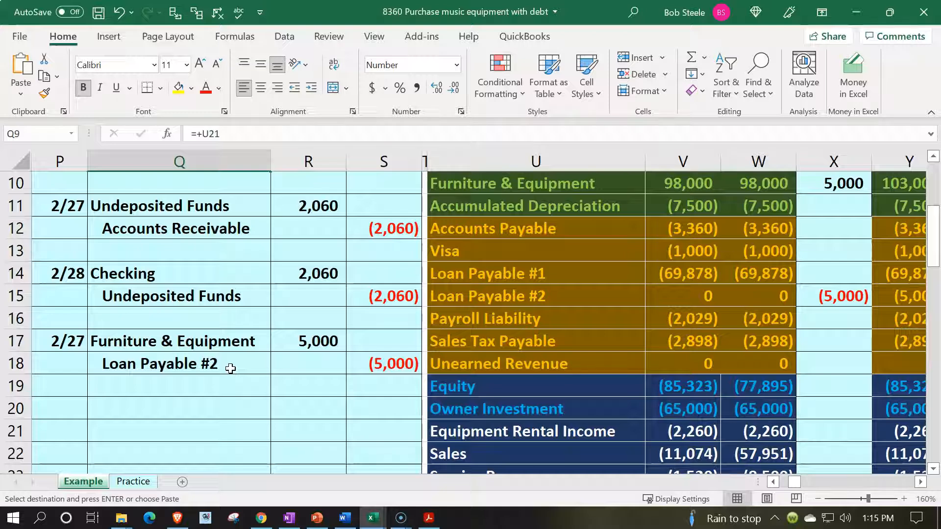
pyautogui.click(219, 345)
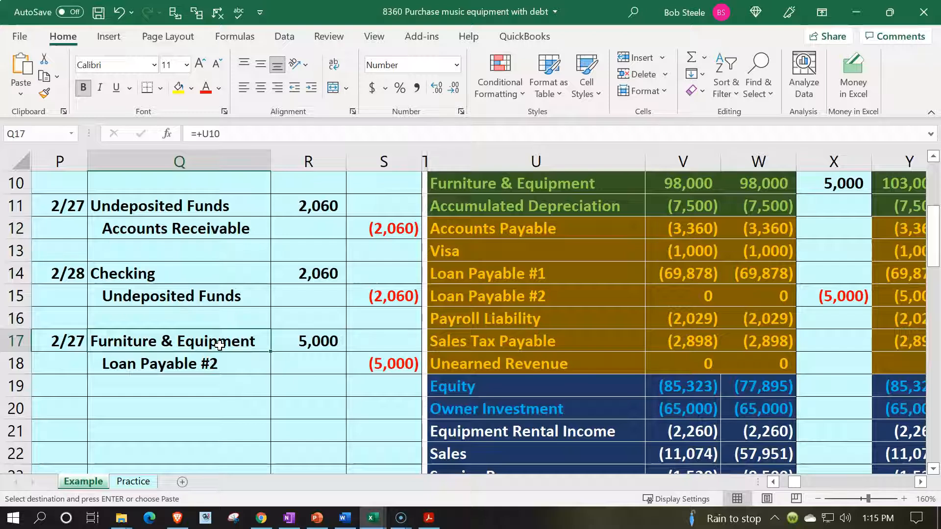
pyautogui.moveTo(241, 365); pyautogui.dragTo(355, 360)
pyautogui.hotkey('ctrl', 'v')
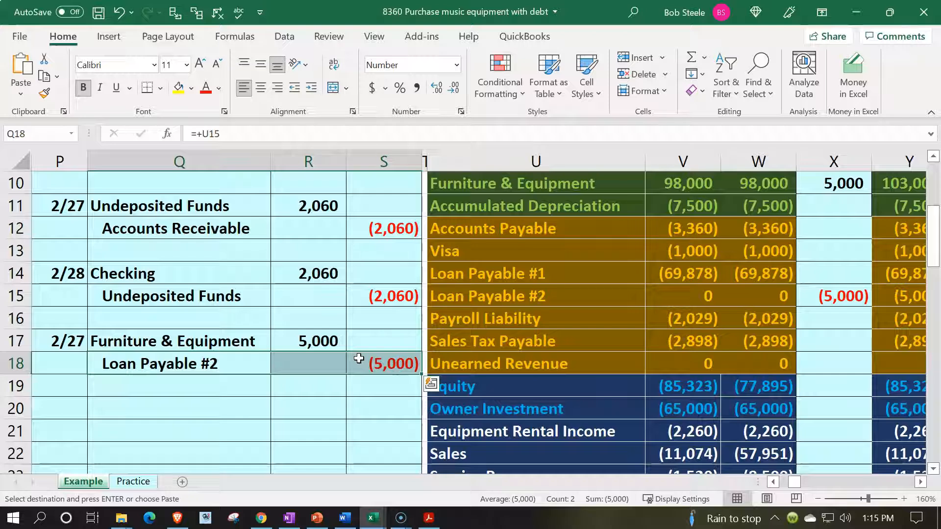
pyautogui.moveTo(572, 271); pyautogui.dragTo(575, 300)
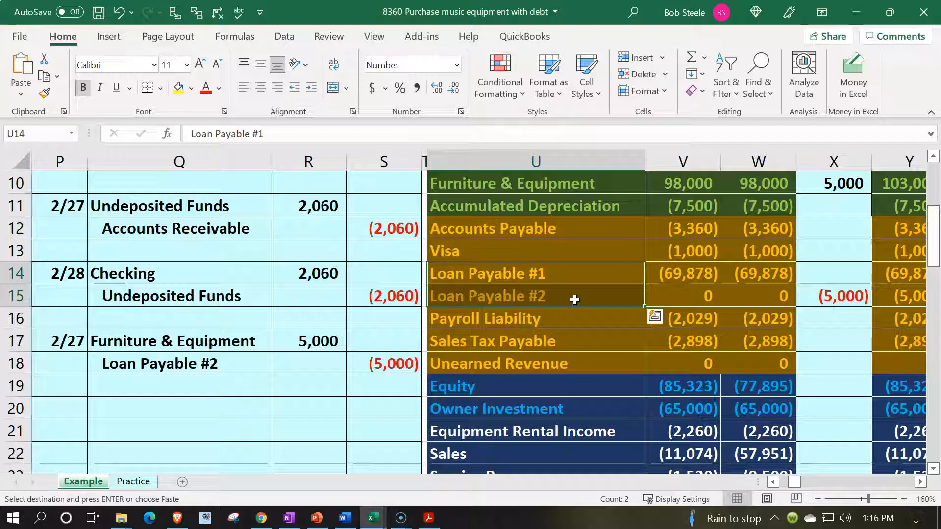
pyautogui.click(683, 273)
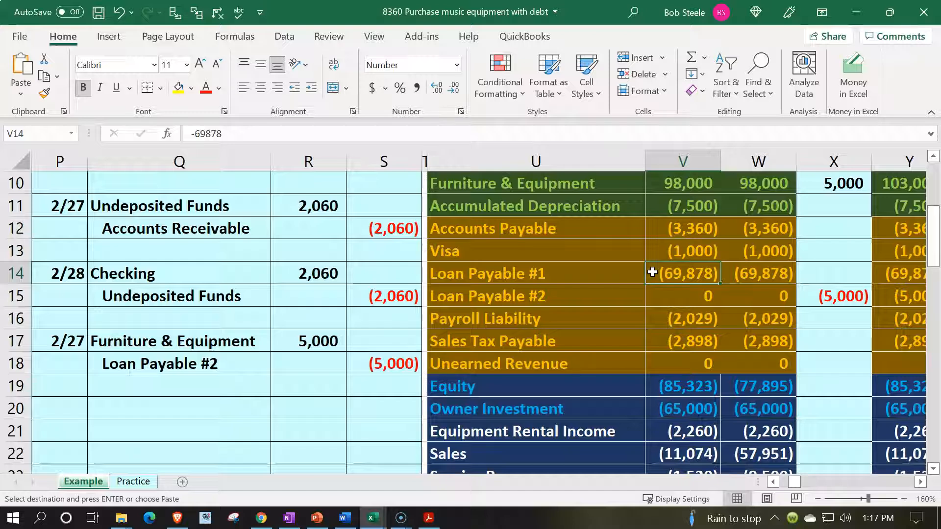
# On the Practice sheet, hide columns A through O so the latest journal entries sit beside the trial balance.
pyautogui.click(152, 482)
pyautogui.click(169, 386)
pyautogui.click(174, 286)
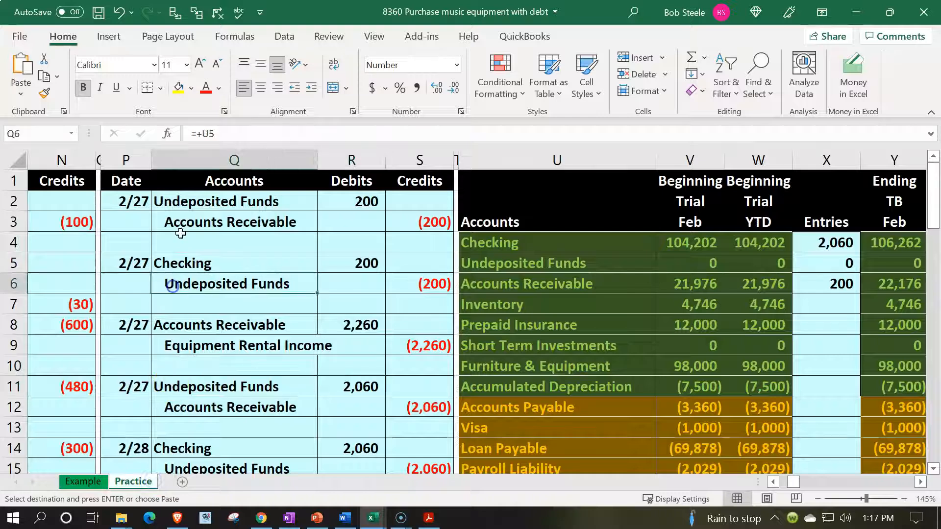
pyautogui.press('Left')
pyautogui.press('Left')
pyautogui.press('Left')
pyautogui.press('Left')
pyautogui.press('Left')
pyautogui.press('Left')
pyautogui.press('Left')
pyautogui.press('Left')
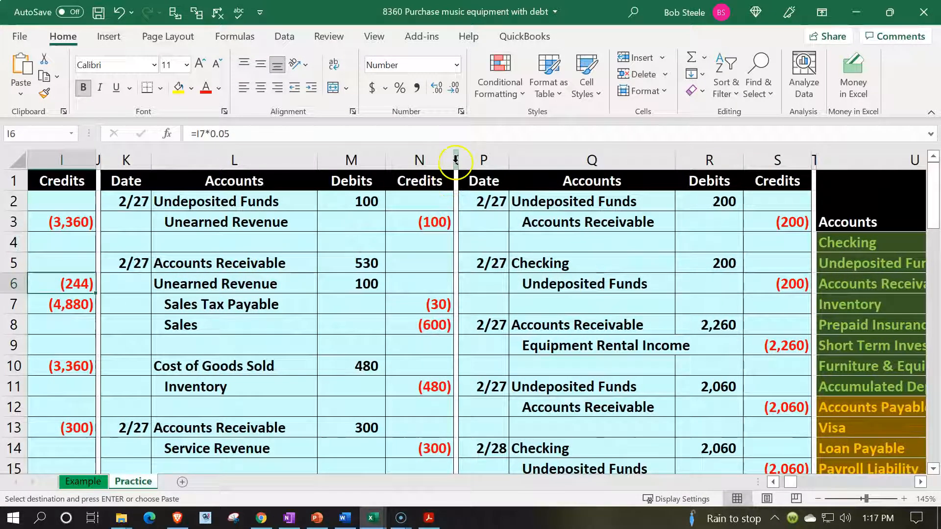
pyautogui.moveTo(456, 159); pyautogui.dragTo(24, 156)
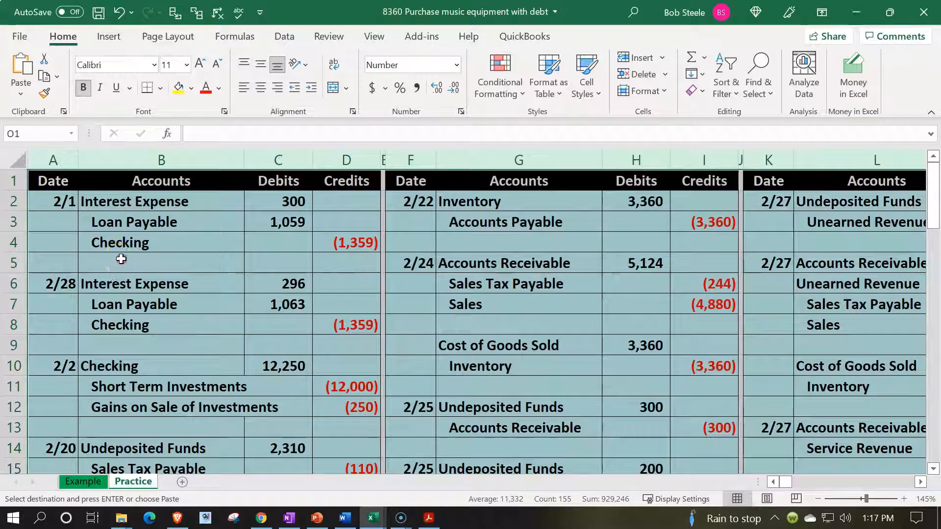
pyautogui.rightClick(123, 262)
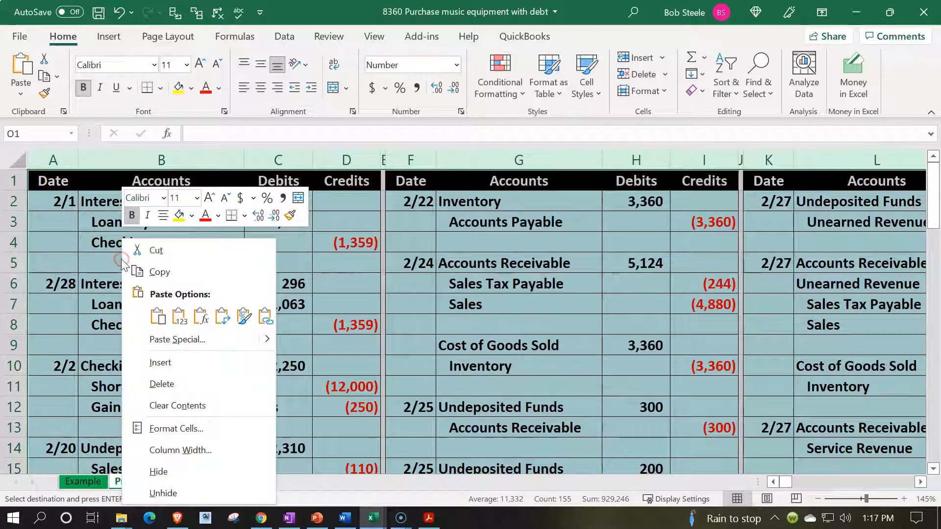
pyautogui.click(158, 471)
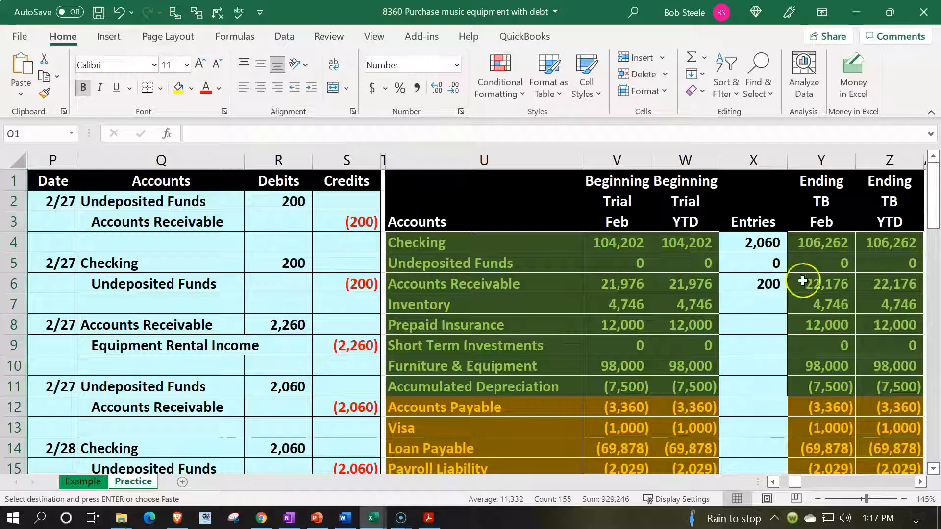
# Copy the ending trial balance figures in columns Y and Z as values over the beginning balances starting at V4.
pyautogui.moveTo(825, 249); pyautogui.dragTo(872, 378)
pyautogui.press('Escape')
pyautogui.scroll(5, 793, 321)
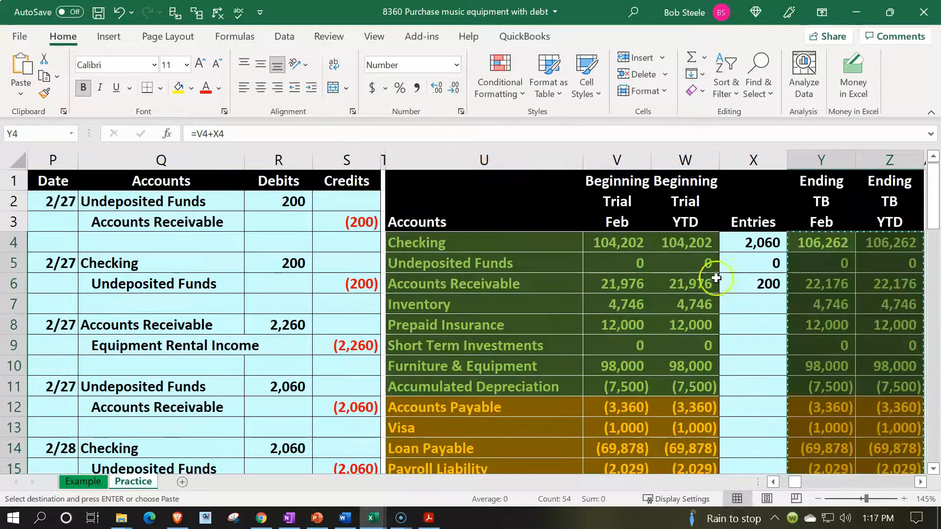
pyautogui.click(630, 245)
pyautogui.rightClick(630, 245)
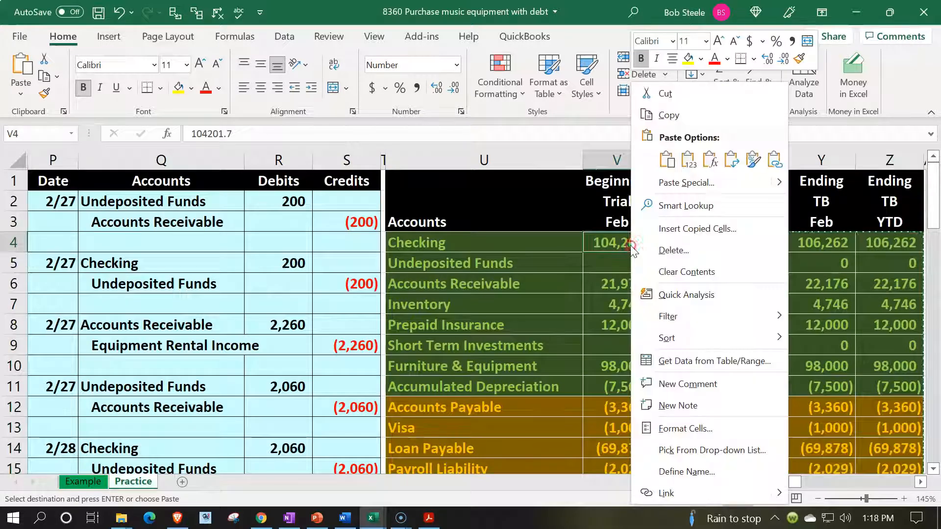
pyautogui.click(689, 159)
# Clear the old amounts from the Entries column of the trial balance, starting at X4.
pyautogui.moveTo(752, 242); pyautogui.dragTo(748, 406)
pyautogui.press('Delete')
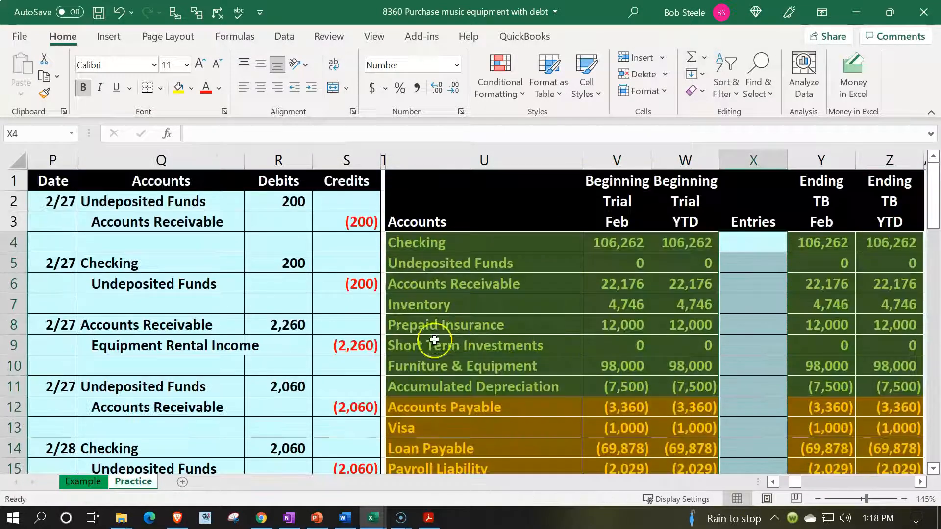
pyautogui.click(245, 315)
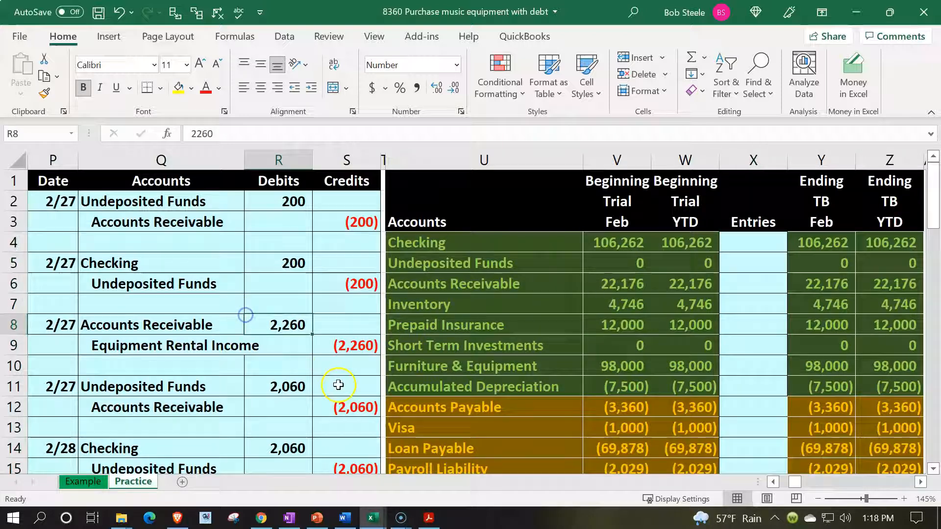
# Review the Furniture & Equipment and Accumulated Depreciation accounts in the Practice trial balance.
pyautogui.click(410, 366)
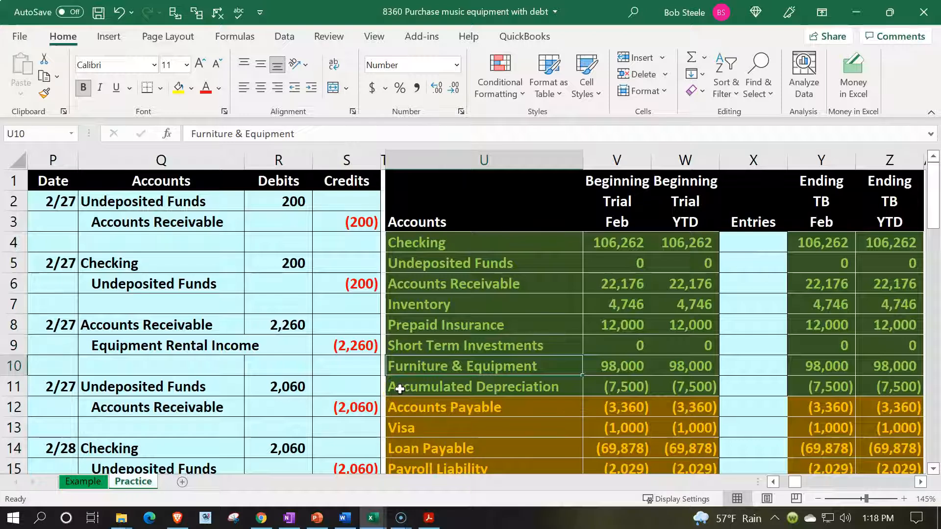
pyautogui.scroll(-1, 400, 389)
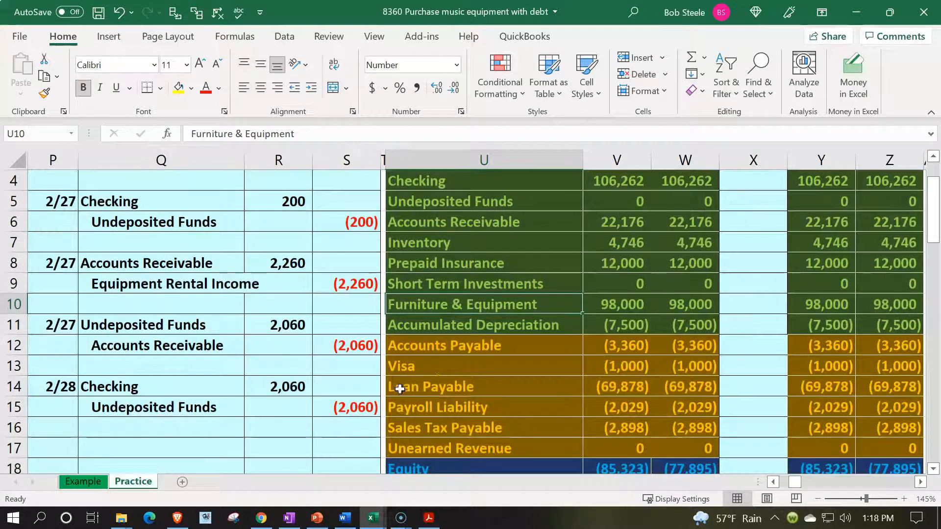
pyautogui.click(545, 327)
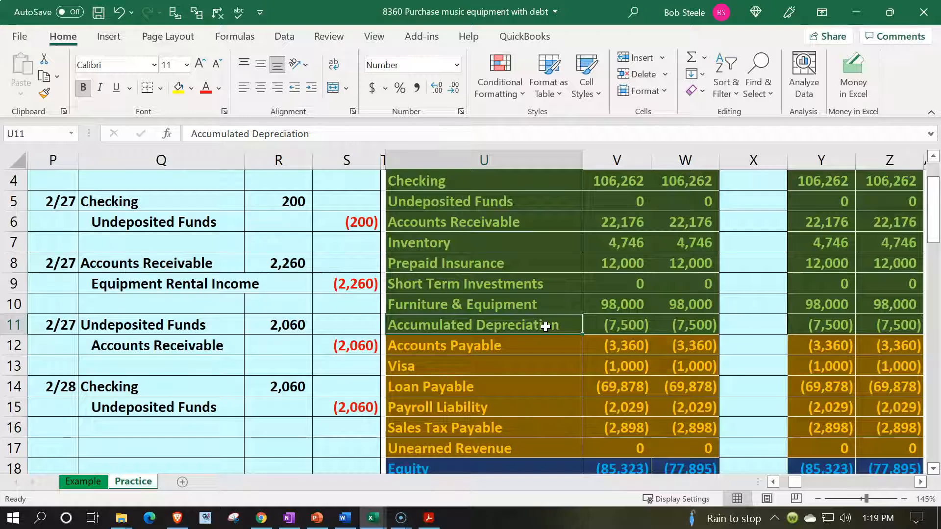
pyautogui.click(531, 306)
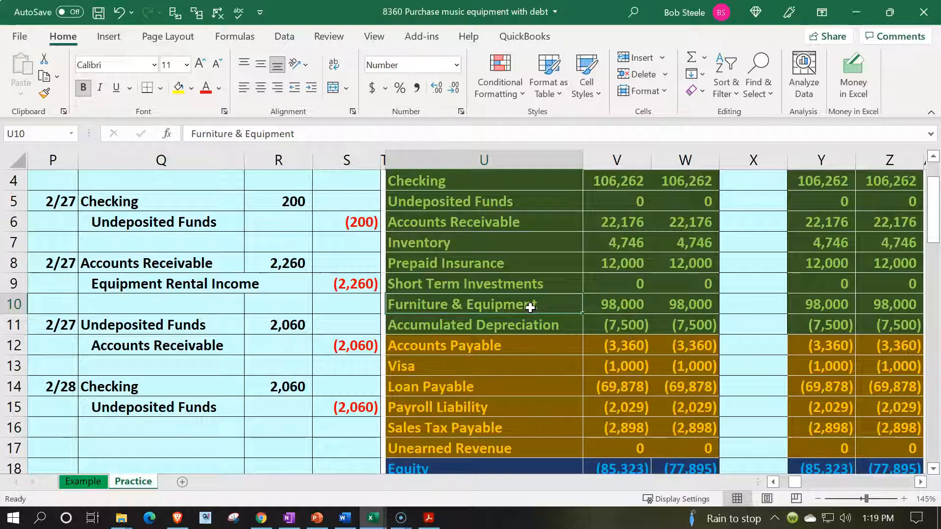
pyautogui.scroll(-1, 530, 307)
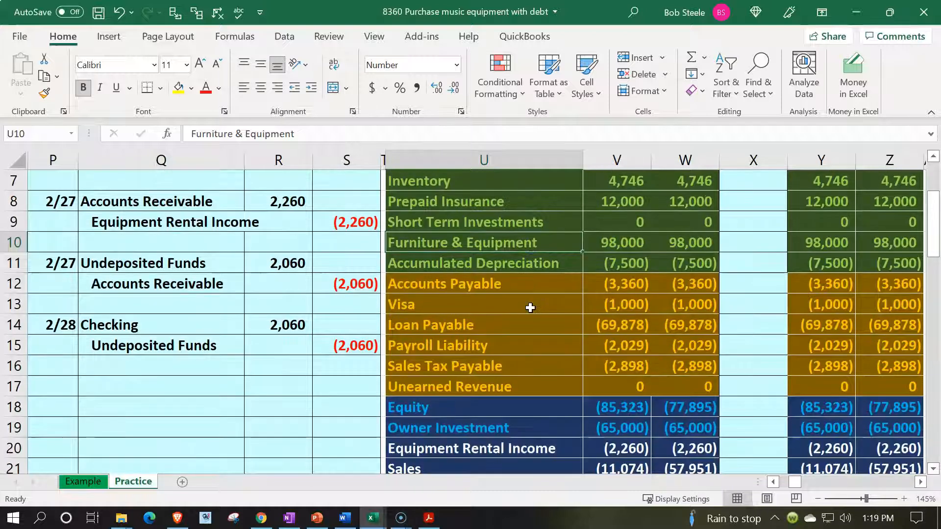
# Date a new journal entry 2/28 in cell P17, below the Checking and Undeposited Funds entry.
pyautogui.click(58, 392)
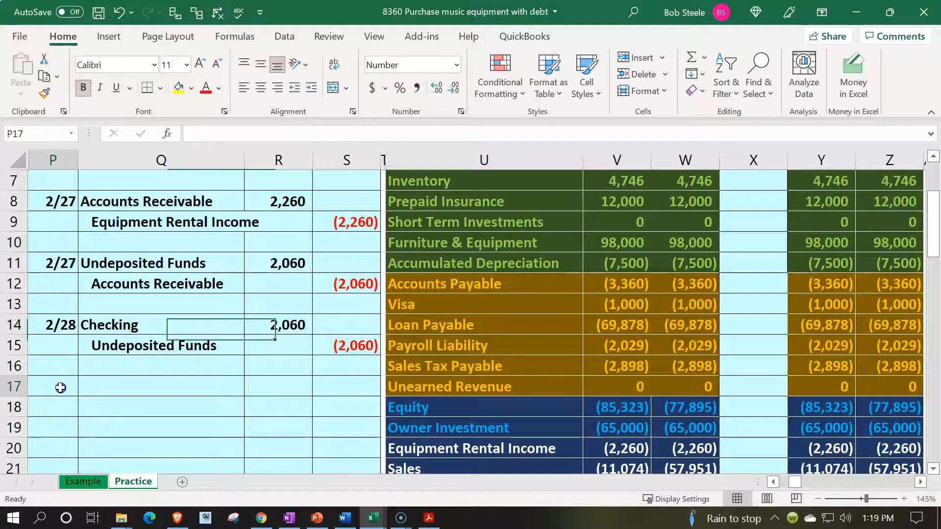
pyautogui.write('2')
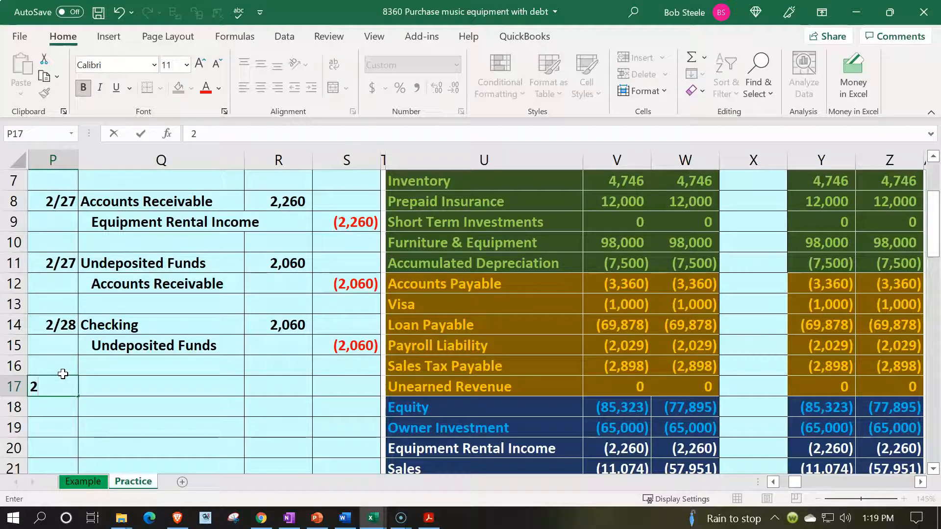
pyautogui.write('/27')
pyautogui.press('Return')
pyautogui.press('Up')
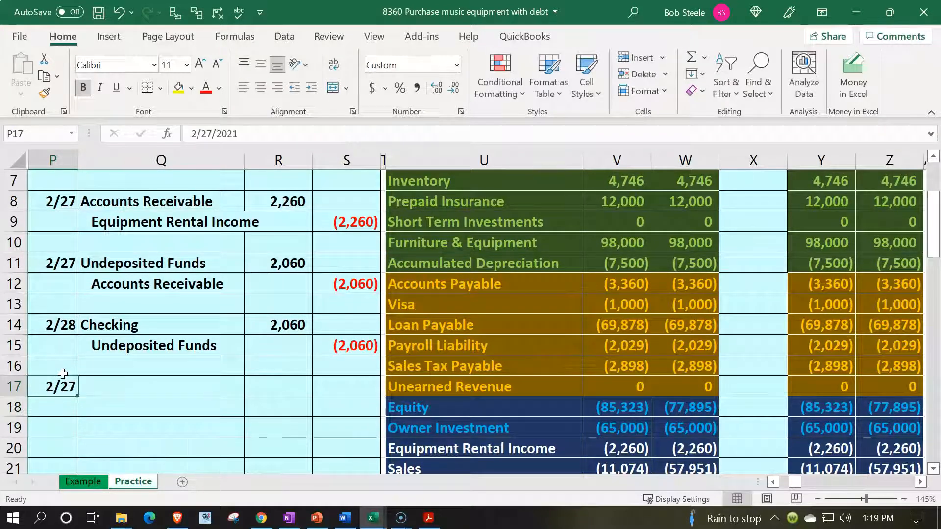
pyautogui.write('2/28')
pyautogui.press('Return')
# Link the debit account in Q17 to the Furniture & Equipment name in the trial balance.
pyautogui.press('Up')
pyautogui.press('Right')
pyautogui.write('=')
pyautogui.press('Right')
pyautogui.press('Right')
pyautogui.press('Right')
pyautogui.press('Right')
pyautogui.press('Up')
pyautogui.press('Up')
pyautogui.press('Up')
pyautogui.press('Up')
pyautogui.press('Up')
pyautogui.press('Up')
pyautogui.press('Up')
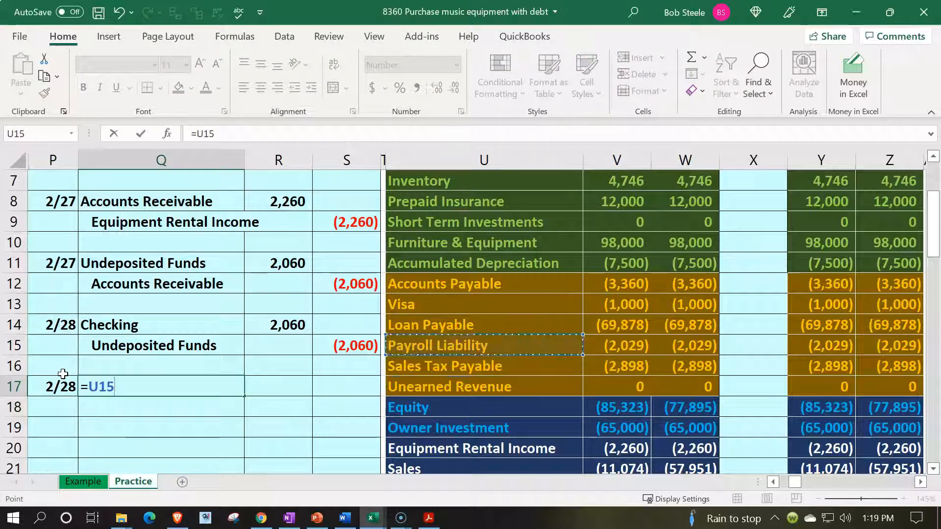
pyautogui.press('Return')
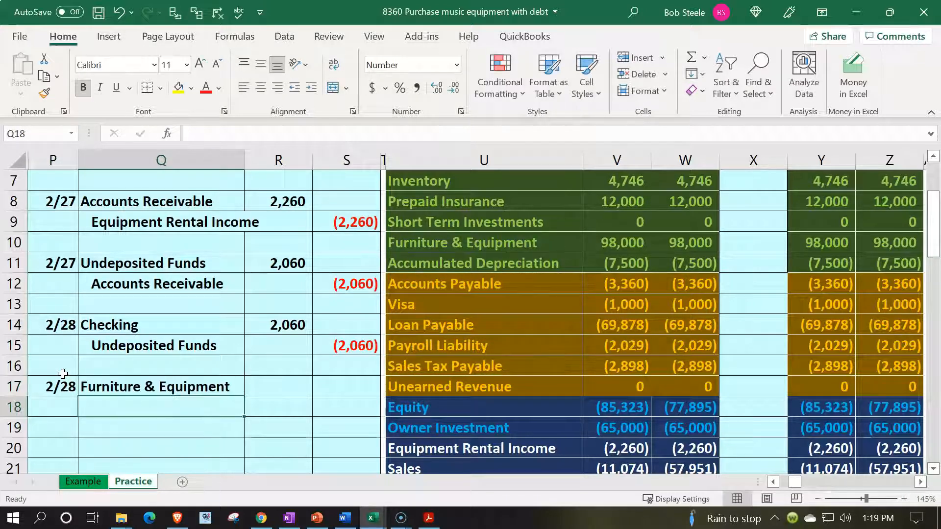
# Rename the Loan Payable account in U14 of the trial balance as "Loan Payable #1".
pyautogui.press('Right')
pyautogui.press('Right')
pyautogui.press('Right')
pyautogui.press('Up')
pyautogui.press('Up')
pyautogui.press('Up')
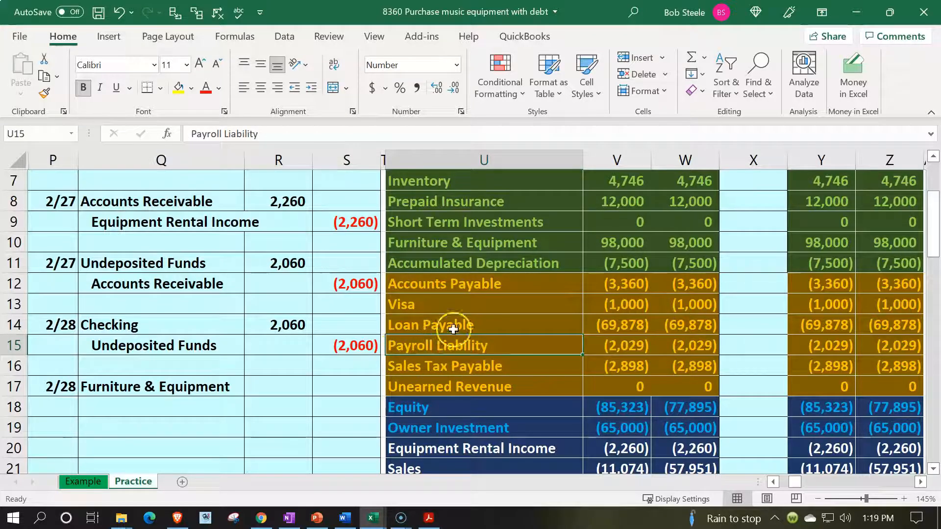
pyautogui.doubleClick(482, 325)
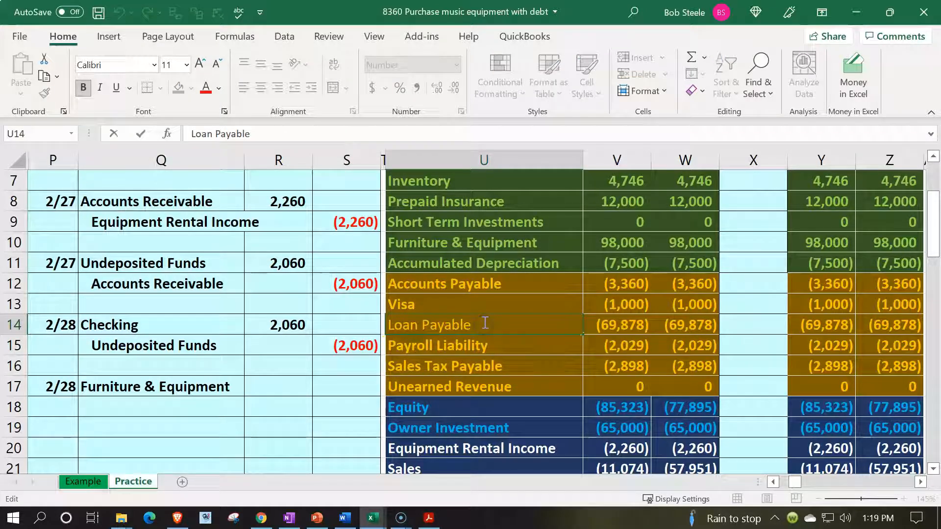
pyautogui.write('#1')
pyautogui.press('Return')
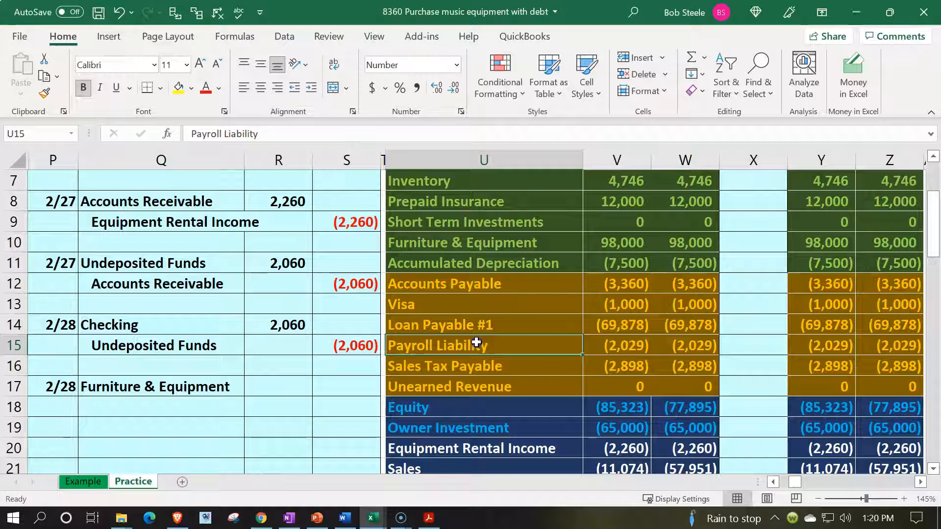
# Insert blank cells across U15:Z15 above the Payroll Liability account, shifting the existing accounts down.
pyautogui.moveTo(489, 346); pyautogui.dragTo(868, 347)
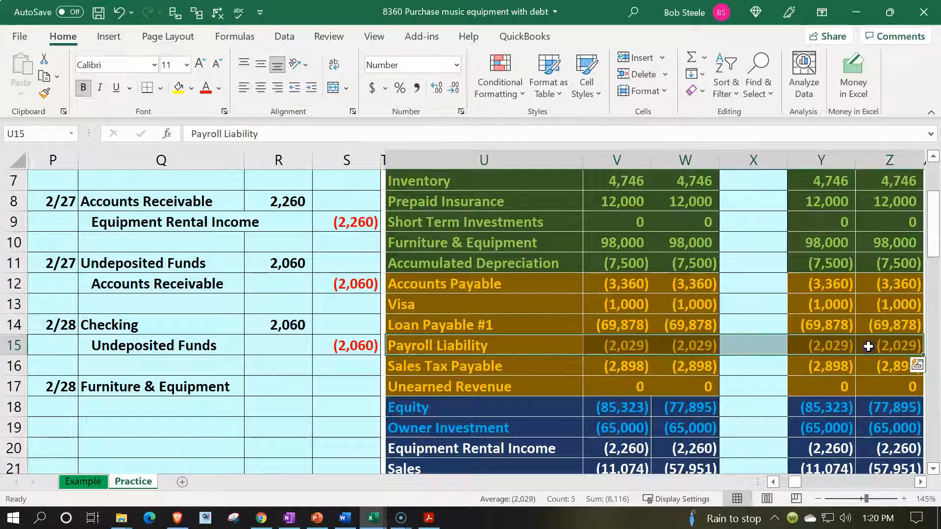
pyautogui.rightClick(552, 343)
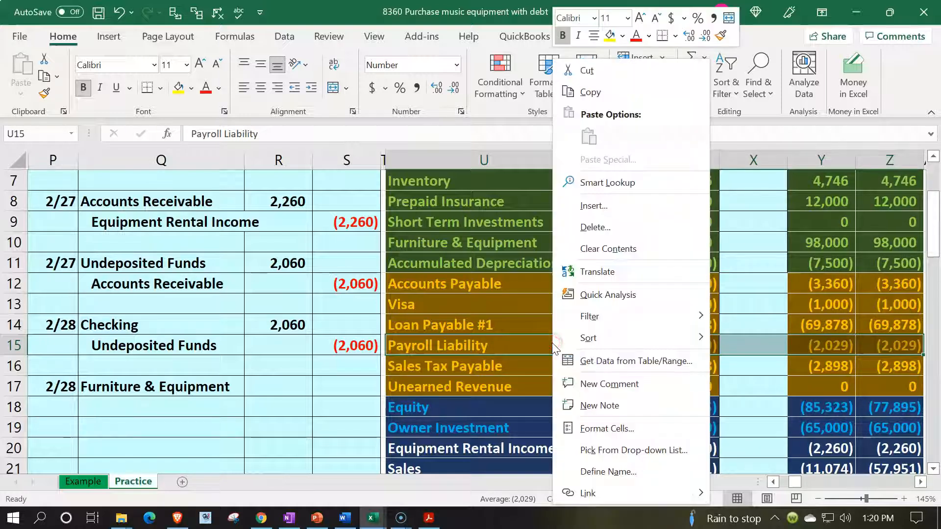
pyautogui.click(590, 206)
pyautogui.click(563, 224)
pyautogui.click(561, 275)
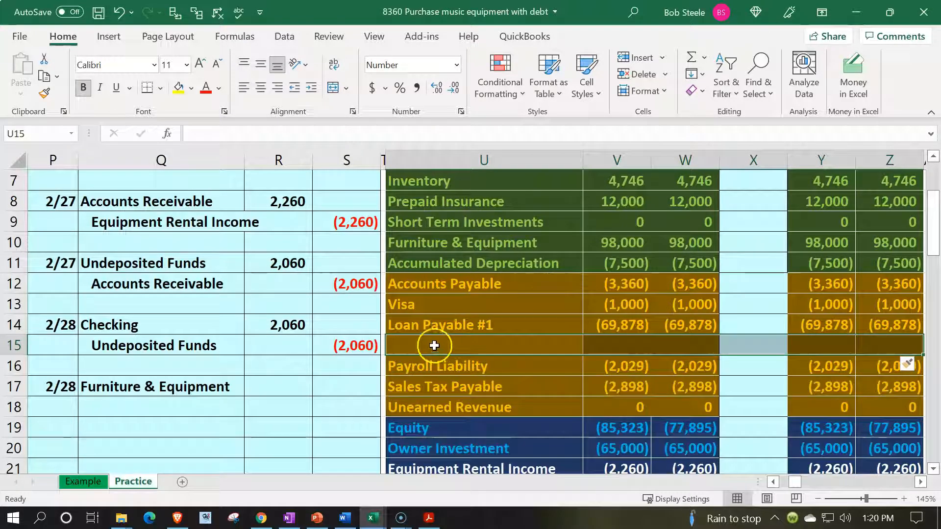
# Name the new account in U15 "Loan Payable #2".
pyautogui.click(431, 344)
pyautogui.write('Lo')
pyautogui.press('Delete')
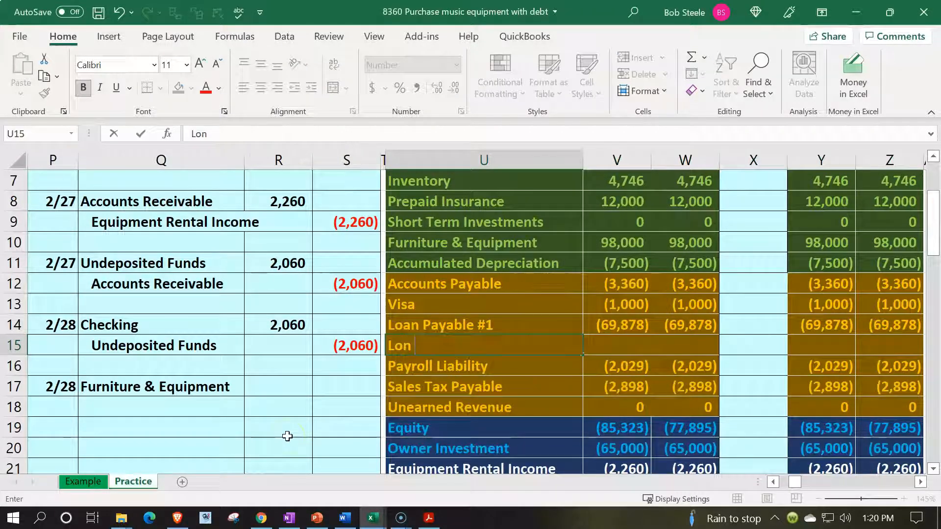
pyautogui.write('an P')
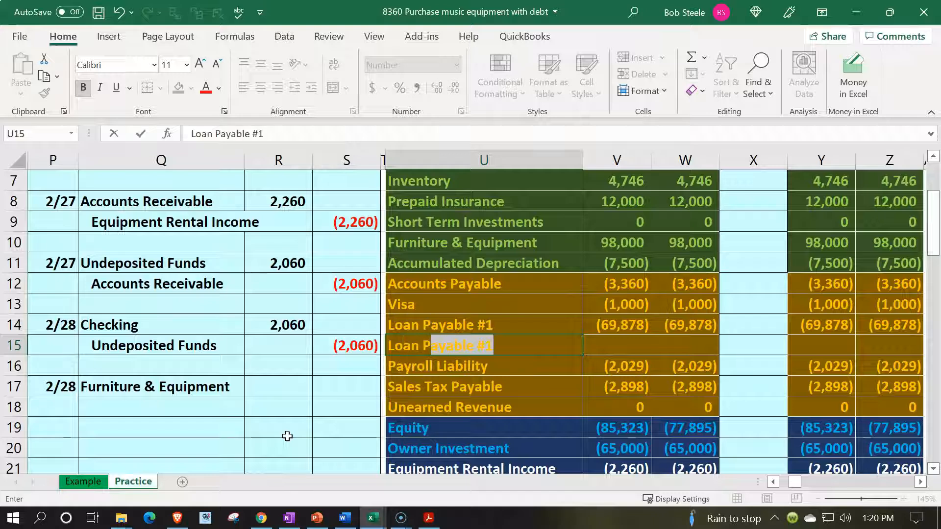
pyautogui.write('ayable #2')
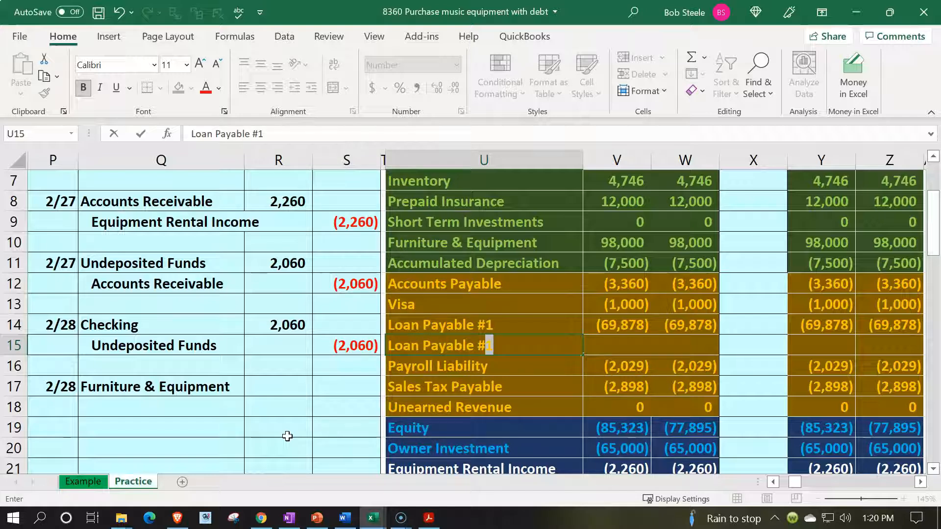
pyautogui.press('Return')
# Enter 0 as the February and YTD beginning balances for Loan Payable #2 in V15 and W15.
pyautogui.press('Up')
pyautogui.press('Right')
pyautogui.write('0')
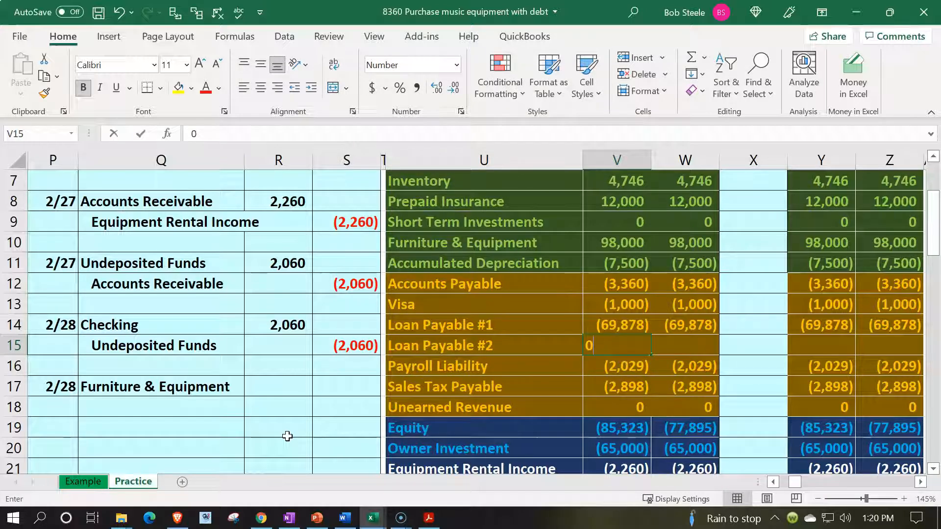
pyautogui.press('Right')
pyautogui.write('0')
pyautogui.press('Return')
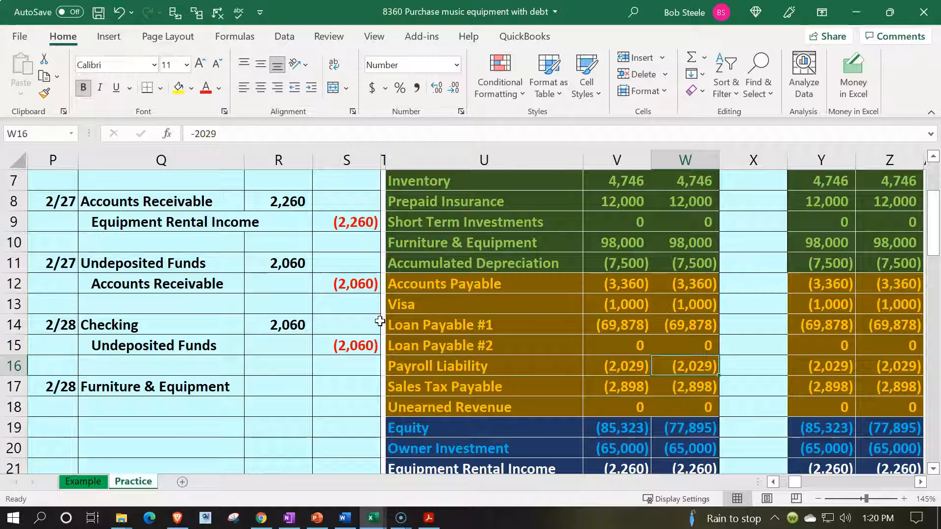
# Link the credit account in Q18 to the Loan Payable #2 name in U15 and indent it.
pyautogui.press('Left')
pyautogui.press('Left')
pyautogui.press('Left')
pyautogui.press('Left')
pyautogui.press('Left')
pyautogui.press('Left')
pyautogui.press('Down')
pyautogui.press('Down')
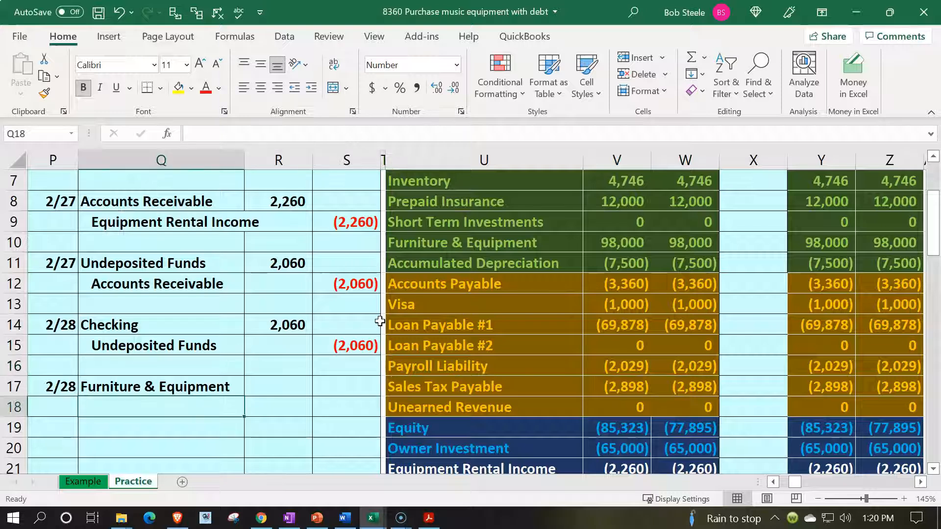
pyautogui.write('=')
pyautogui.press('Right')
pyautogui.press('Right')
pyautogui.press('Right')
pyautogui.press('Right')
pyautogui.press('Up')
pyautogui.press('Up')
pyautogui.press('Up')
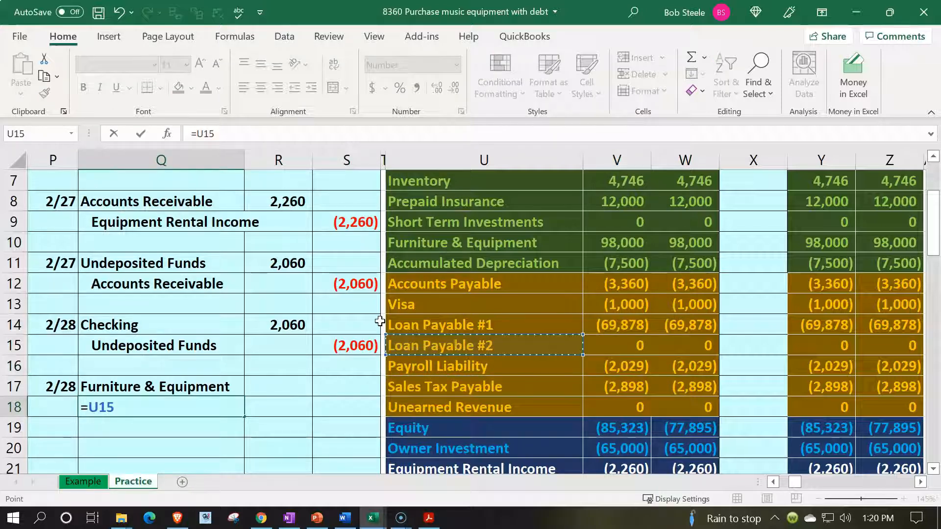
pyautogui.hotkey('ctrl', 'Return')
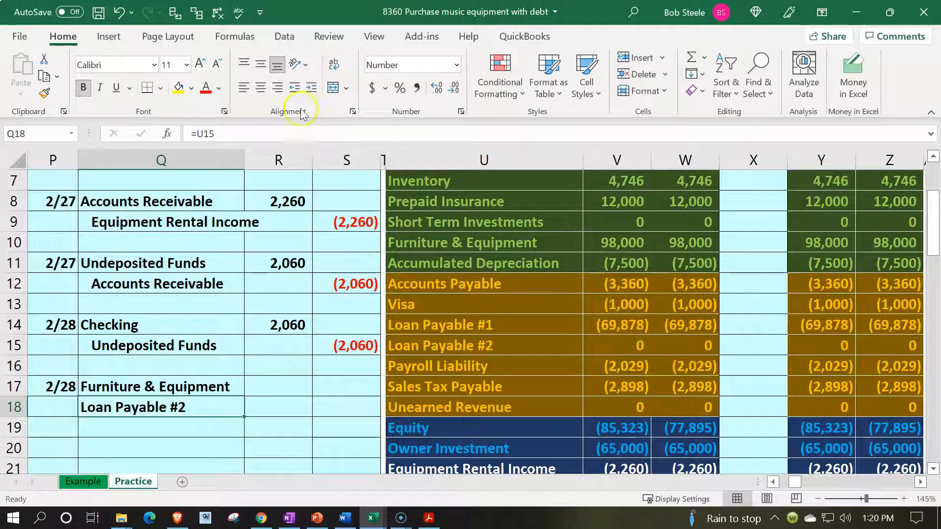
pyautogui.click(311, 88)
# Enter a 5000 debit for Furniture & Equipment in R17 and credit Loan Payable #2 in S18 with the negative of R17.
pyautogui.press('Right')
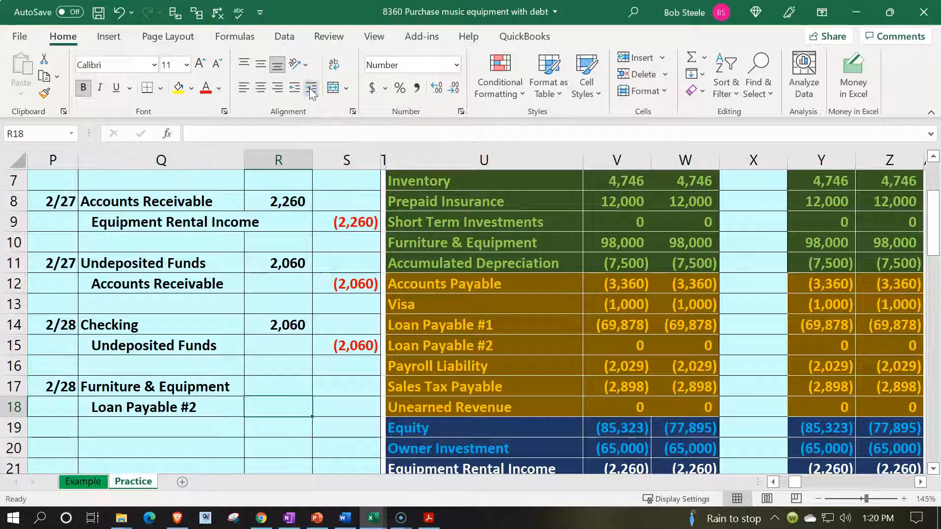
pyautogui.press('Up')
pyautogui.write('5000')
pyautogui.press('Return')
pyautogui.press('Right')
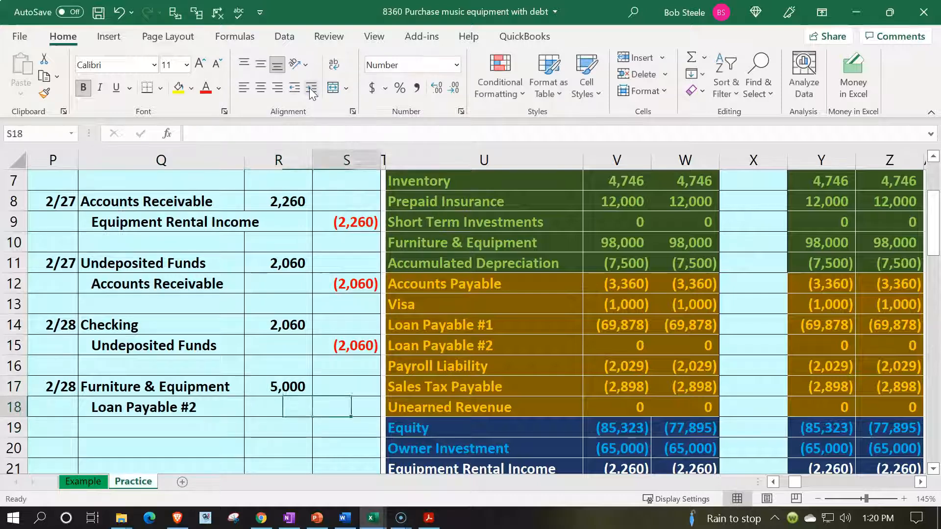
pyautogui.write('=-')
pyautogui.press('Left')
pyautogui.press('Up')
pyautogui.press('Return')
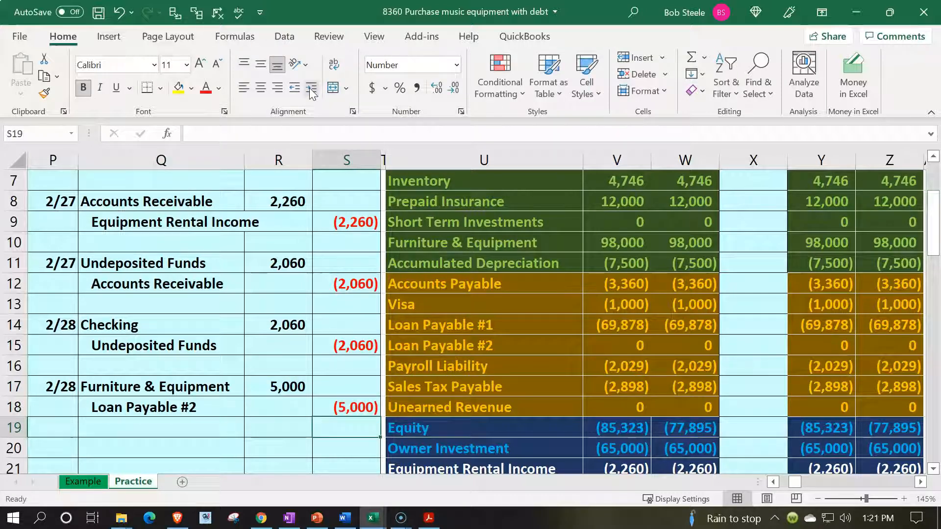
# Post the Furniture & Equipment debit to the trial balance by linking Entries cell X10 to R17.
pyautogui.moveTo(238, 388); pyautogui.dragTo(253, 390)
pyautogui.press('Up')
pyautogui.press('Up')
pyautogui.press('Up')
pyautogui.press('Up')
pyautogui.press('Up')
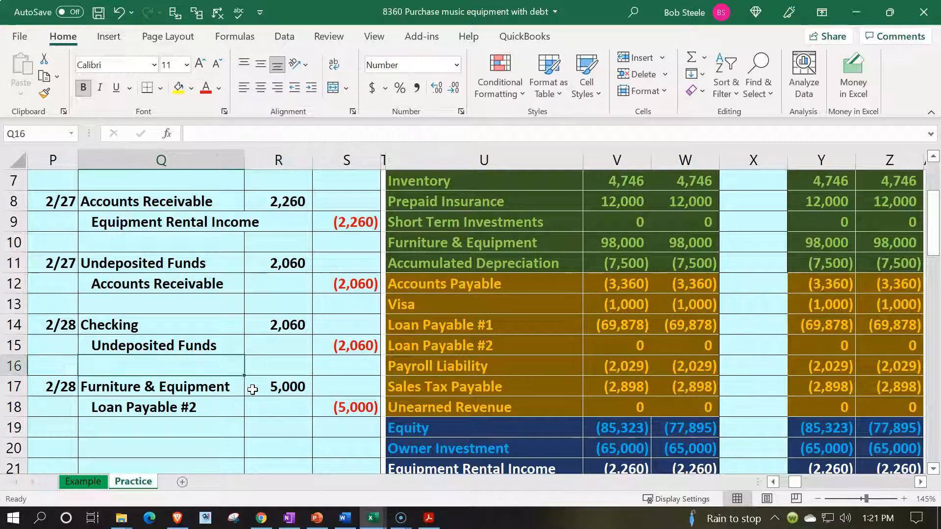
pyautogui.press('Right')
pyautogui.press('Right')
pyautogui.press('Right')
pyautogui.press('Right')
pyautogui.press('Right')
pyautogui.press('Right')
pyautogui.press('Right')
pyautogui.press('Up')
pyautogui.press('Up')
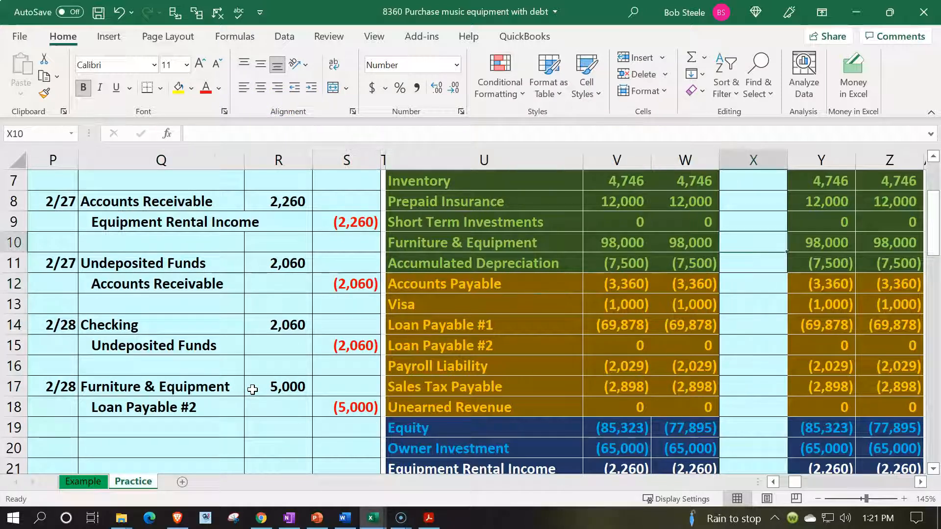
pyautogui.write('=')
pyautogui.press('Down')
pyautogui.press('Down')
pyautogui.press('Down')
pyautogui.press('Down')
pyautogui.press('Down')
pyautogui.press('Down')
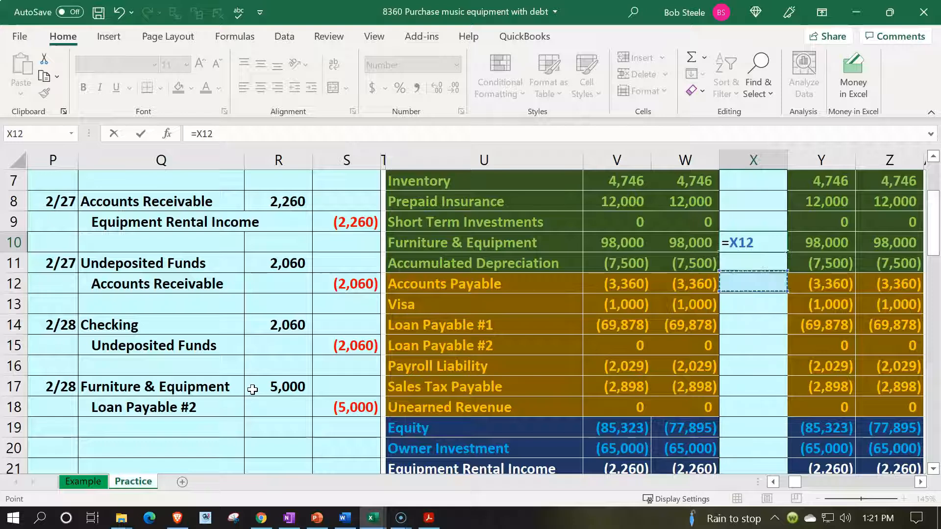
pyautogui.press('Left')
pyautogui.press('Left')
pyautogui.press('Left')
pyautogui.press('Left')
pyautogui.press('Left')
pyautogui.press('Left')
pyautogui.press('Down')
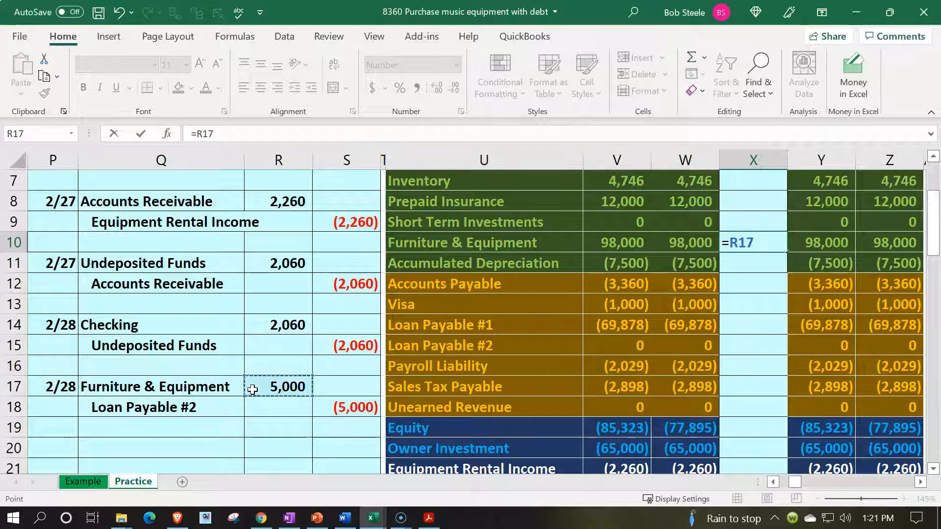
pyautogui.press('Return')
pyautogui.press('Up')
pyautogui.press('Right')
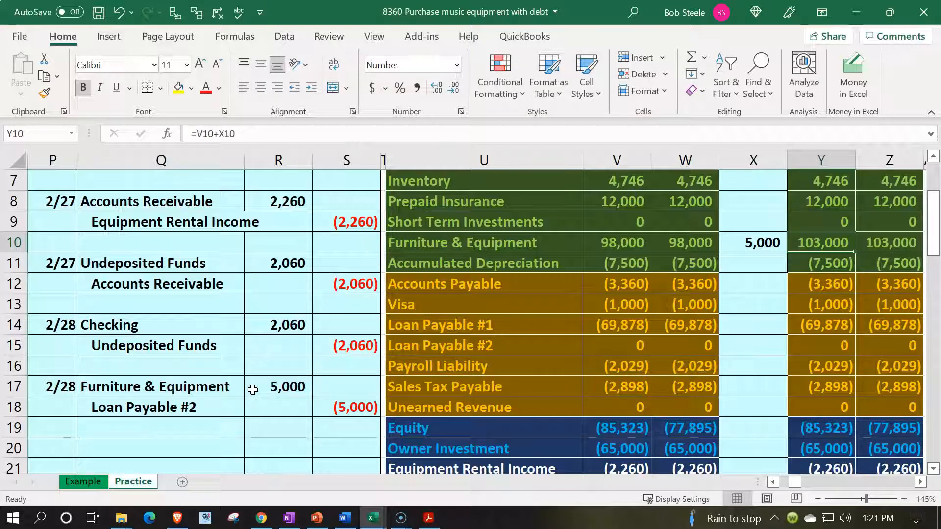
# Post the Loan Payable #2 credit to the trial balance by linking Entries cell X15 to S18.
pyautogui.press('Right')
pyautogui.press('Down')
pyautogui.press('Down')
pyautogui.press('Down')
pyautogui.press('Down')
pyautogui.press('Down')
pyautogui.press('Down')
pyautogui.press('Down')
pyautogui.press('Left')
pyautogui.press('Left')
pyautogui.press('Left')
pyautogui.press('Left')
pyautogui.press('Left')
pyautogui.press('Left')
pyautogui.press('Left')
pyautogui.press('Left')
pyautogui.press('Down')
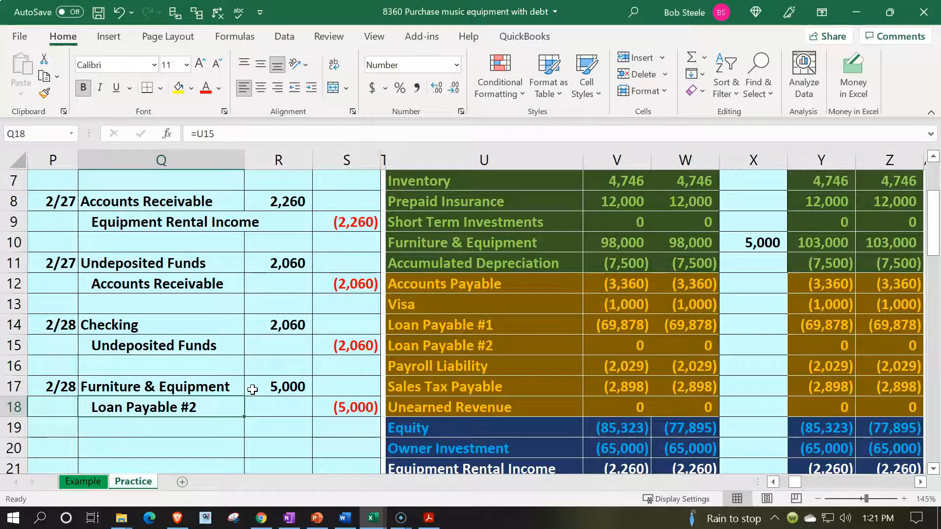
pyautogui.press('Right')
pyautogui.press('Right')
pyautogui.press('Right')
pyautogui.press('Right')
pyautogui.press('Right')
pyautogui.press('Right')
pyautogui.press('Up')
pyautogui.press('Right')
pyautogui.press('Up')
pyautogui.press('Up')
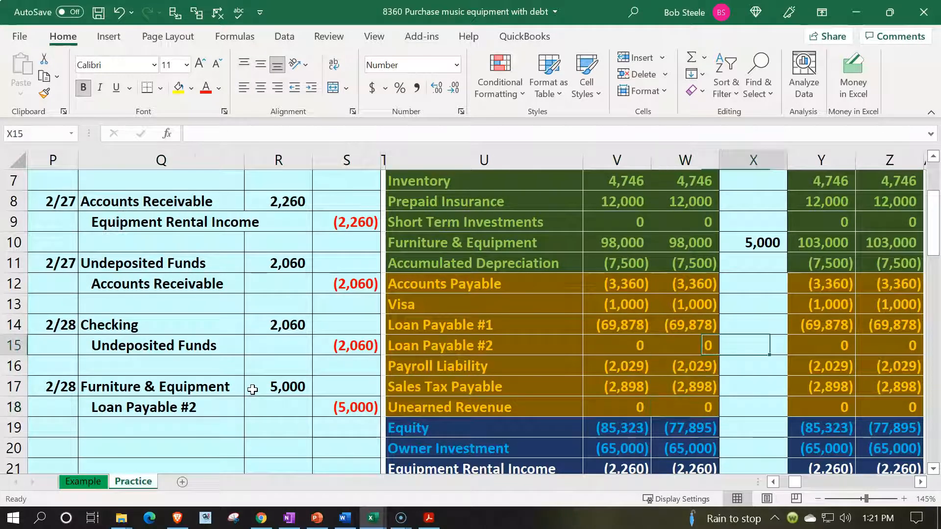
pyautogui.write('=')
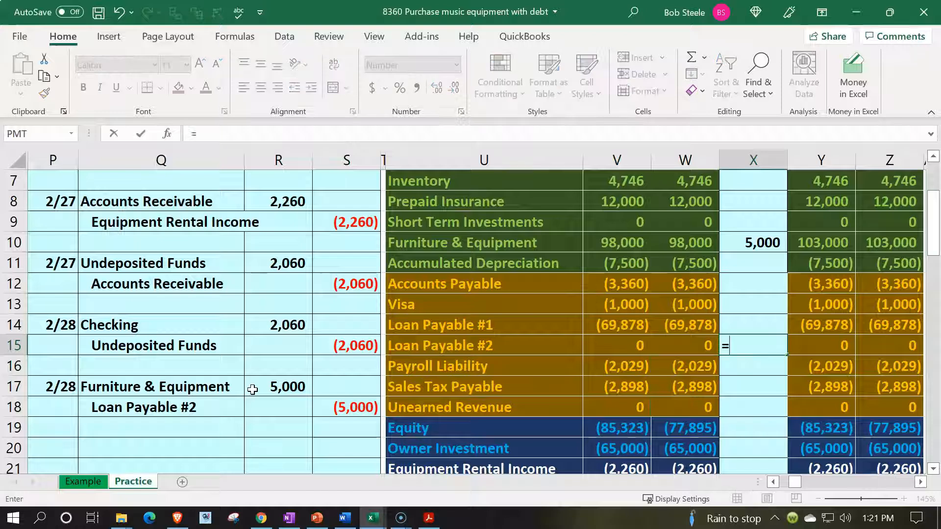
pyautogui.press('Down')
pyautogui.press('Down')
pyautogui.press('Down')
pyautogui.press('Left')
pyautogui.press('Left')
pyautogui.press('Left')
pyautogui.press('Left')
pyautogui.press('Left')
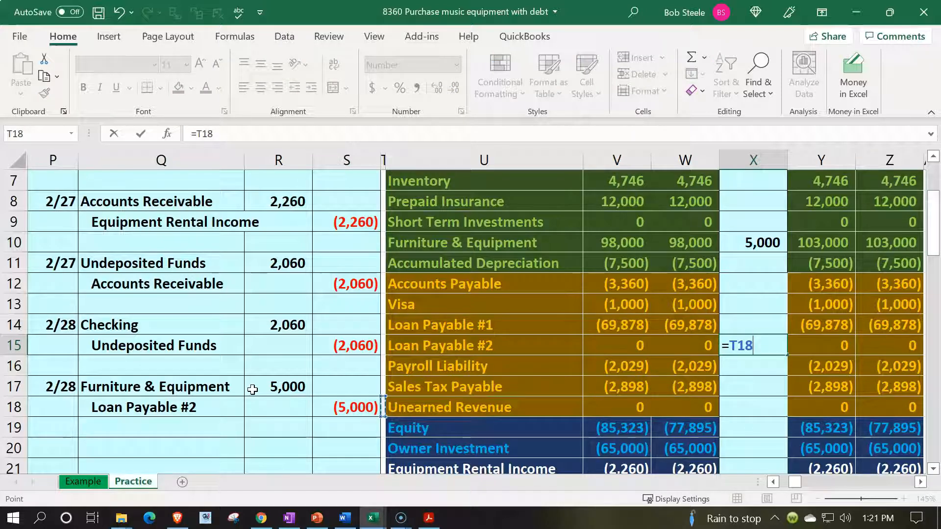
pyautogui.press('Return')
pyautogui.press('Right')
pyautogui.press('Up')
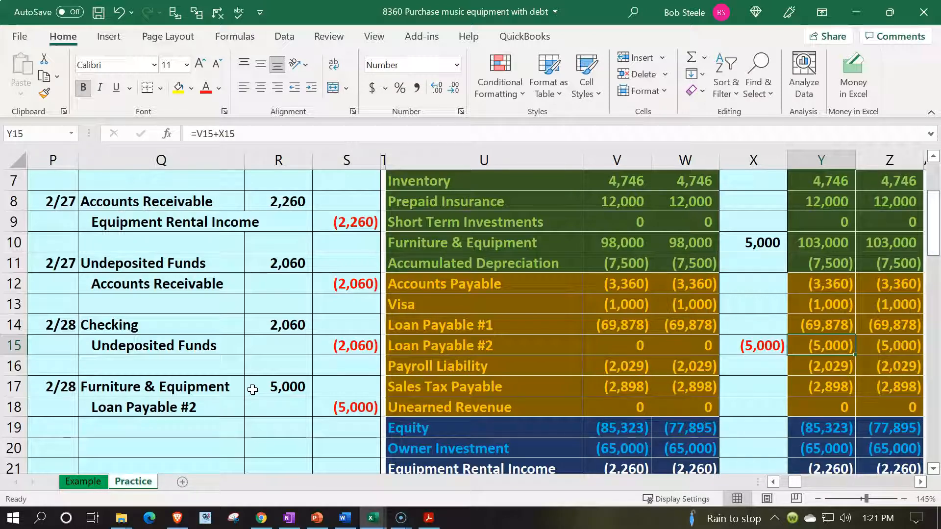
# Enter the date 2/28 in AR17, the first entry row of the Furniture & Equipment general ledger account.
pyautogui.moveTo(243, 387); pyautogui.dragTo(275, 386)
pyautogui.scroll(2, 291, 442)
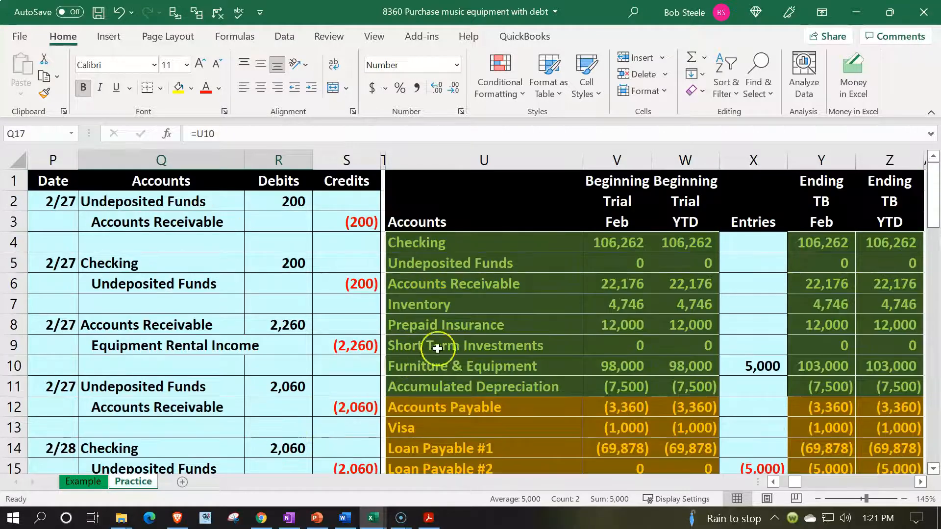
pyautogui.click(514, 368)
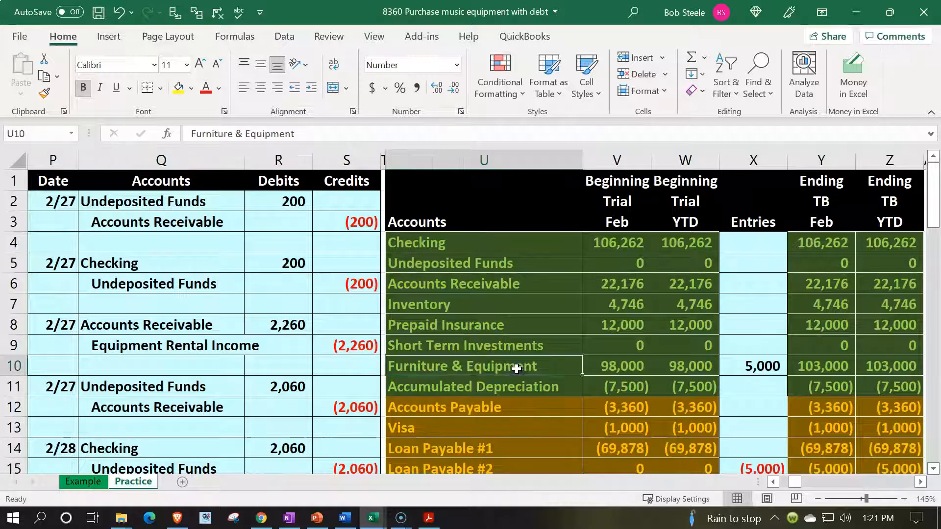
pyautogui.press('Right')
pyautogui.press('Right')
pyautogui.press('Right')
pyautogui.press('Right')
pyautogui.press('Right')
pyautogui.press('Right')
pyautogui.press('Right')
pyautogui.press('Right')
pyautogui.press('Right')
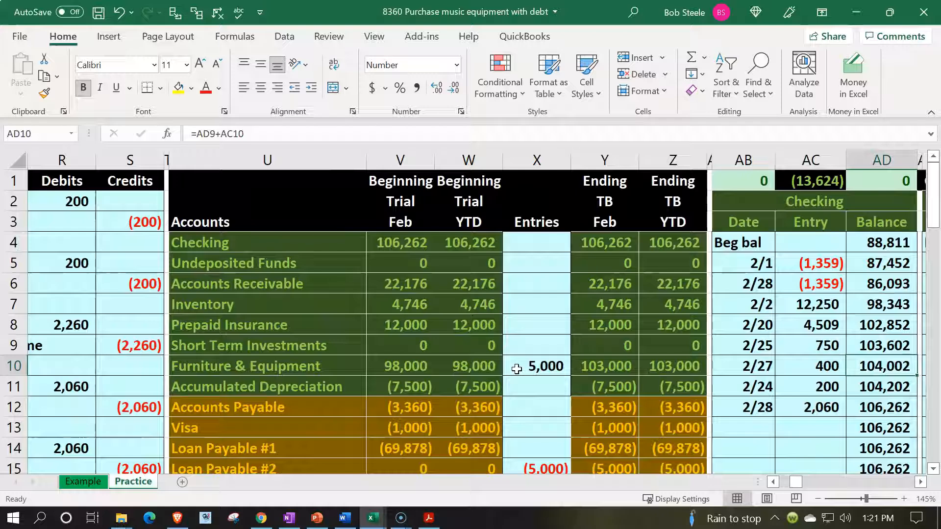
pyautogui.press('Right')
pyautogui.press('Right')
pyautogui.press('Right')
pyautogui.press('Right')
pyautogui.press('Right')
pyautogui.press('Right')
pyautogui.press('Right')
pyautogui.press('Right')
pyautogui.press('Right')
pyautogui.press('Right')
pyautogui.press('Right')
pyautogui.press('Right')
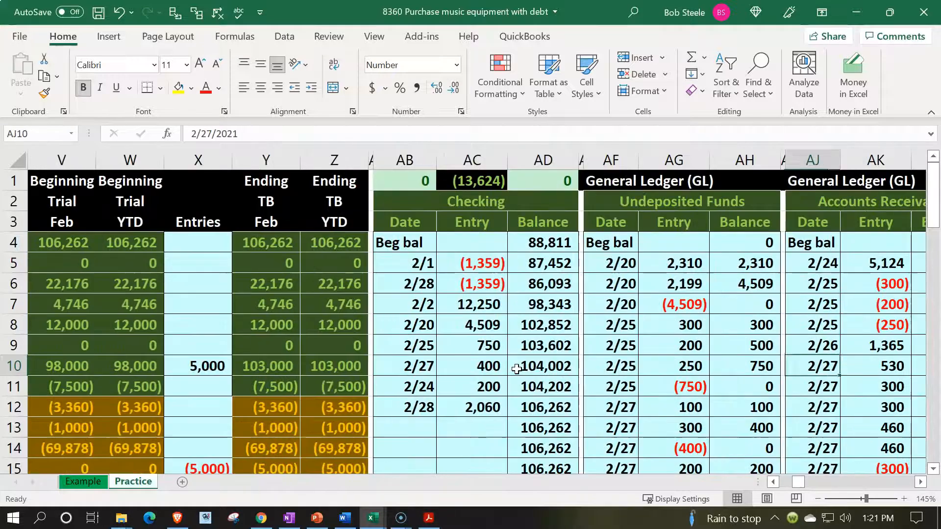
pyautogui.press('Right')
pyautogui.press('Right')
pyautogui.press('Right')
pyautogui.press('Right')
pyautogui.press('Right')
pyautogui.press('Right')
pyautogui.press('Right')
pyautogui.press('Right')
pyautogui.press('Right')
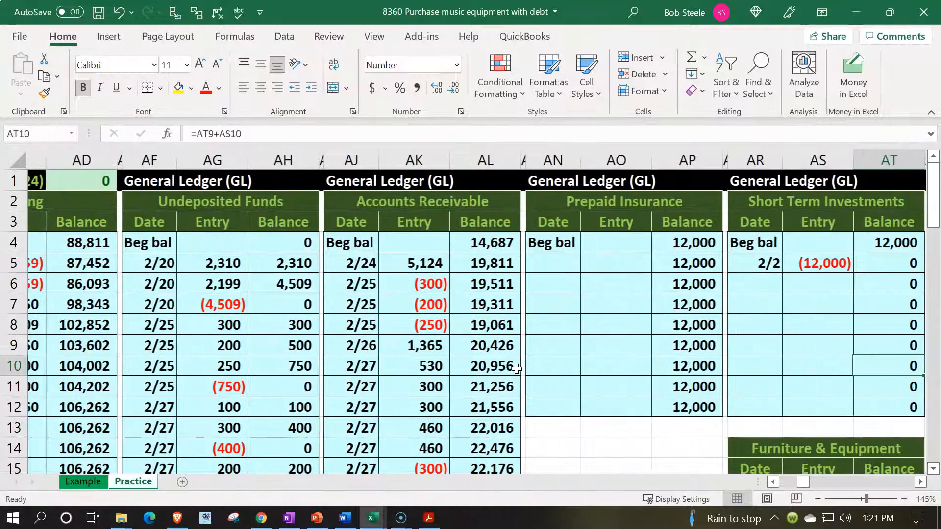
pyautogui.press('Down')
pyautogui.press('Down')
pyautogui.press('Down')
pyautogui.press('Down')
pyautogui.press('Down')
pyautogui.press('Down')
pyautogui.press('Down')
pyautogui.press('Down')
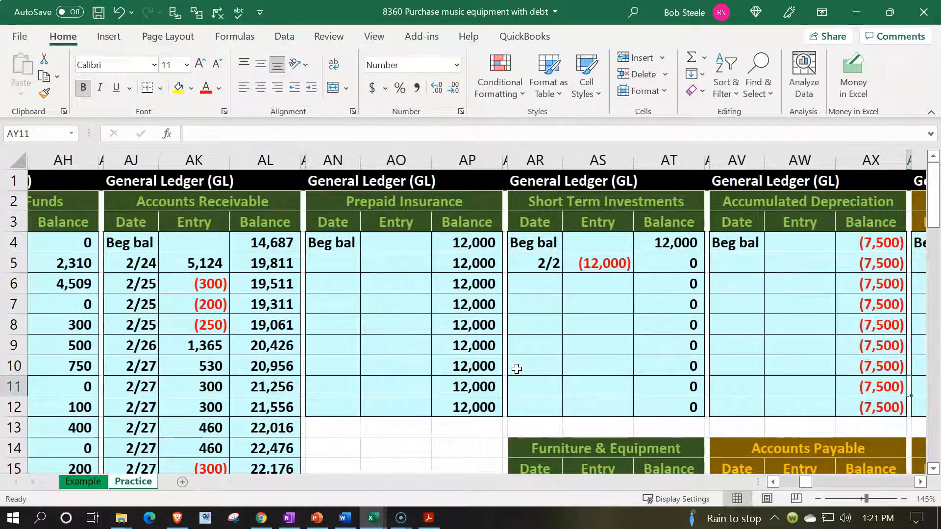
pyautogui.press('Left')
pyautogui.press('Left')
pyautogui.press('Left')
pyautogui.press('Left')
pyautogui.press('Left')
pyautogui.press('Left')
pyautogui.press('Left')
pyautogui.press('Up')
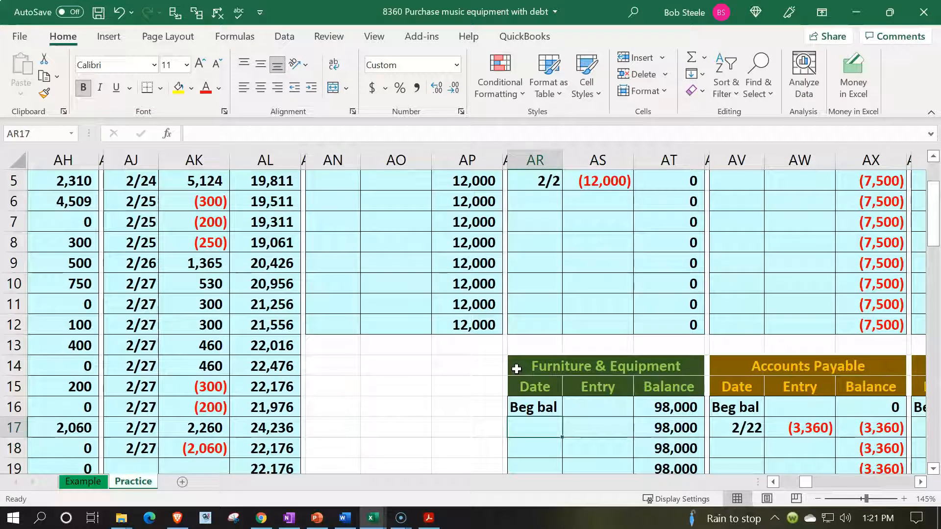
pyautogui.write('2/28')
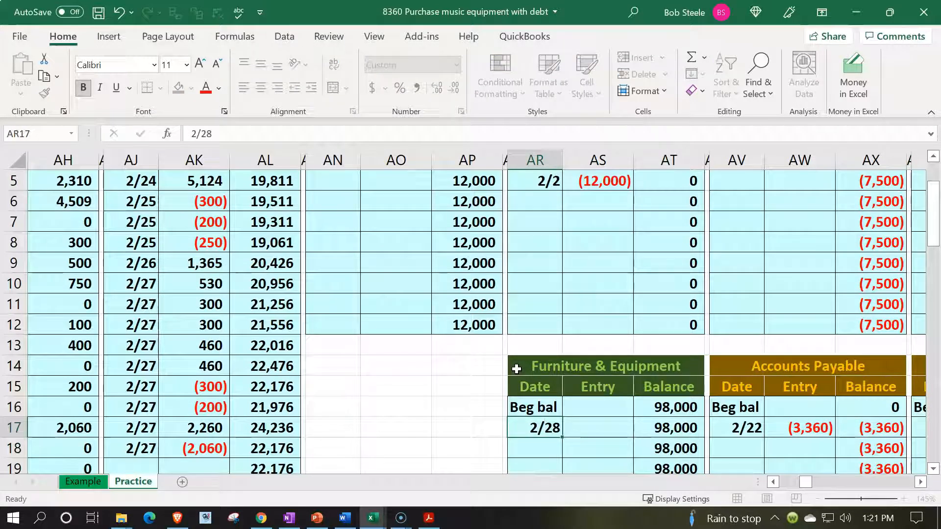
pyautogui.press('Tab')
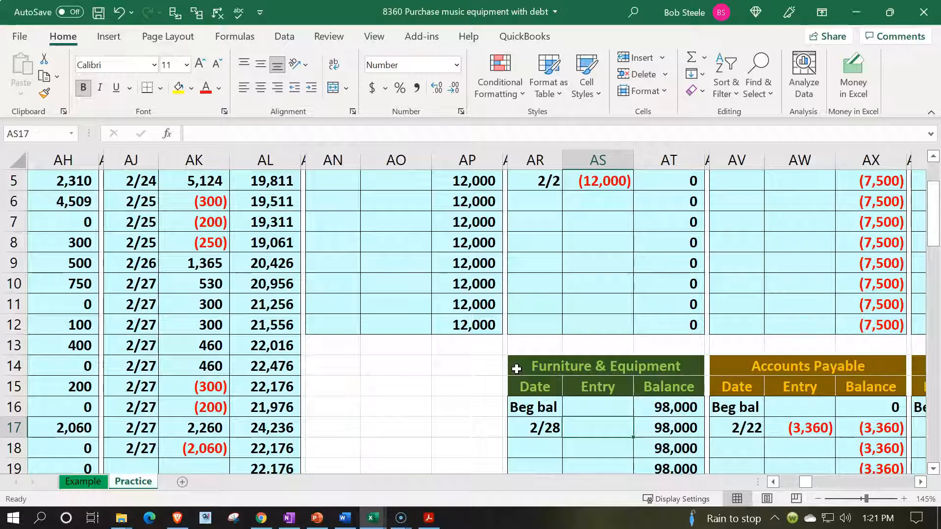
# Link the 2/28 entry in AS17 of the Furniture & Equipment ledger to the journal debit in R17.
pyautogui.write('=')
pyautogui.press('Left')
pyautogui.press('Left')
pyautogui.press('Left')
pyautogui.press('Left')
pyautogui.press('Left')
pyautogui.press('Left')
pyautogui.press('Left')
pyautogui.press('Left')
pyautogui.press('Left')
pyautogui.press('Left')
pyautogui.press('Left')
pyautogui.press('Left')
pyautogui.press('Left')
pyautogui.press('Left')
pyautogui.press('Left')
pyautogui.press('Left')
pyautogui.press('Left')
pyautogui.press('Left')
pyautogui.press('Left')
pyautogui.press('Left')
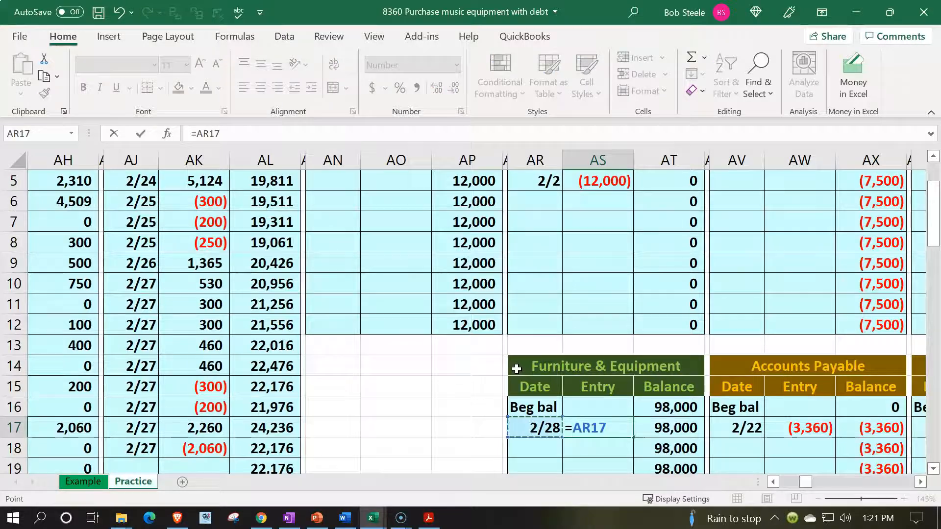
pyautogui.press('Right')
pyautogui.press('Right')
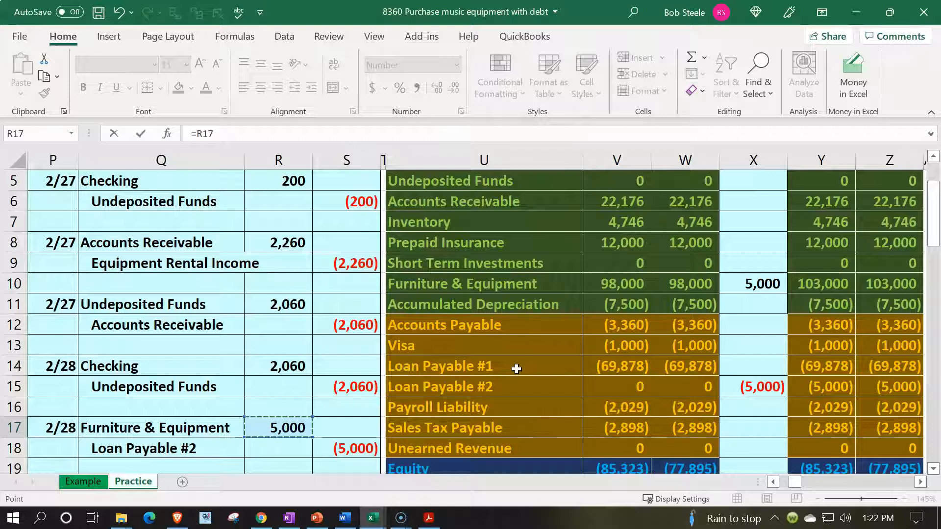
pyautogui.press('Tab')
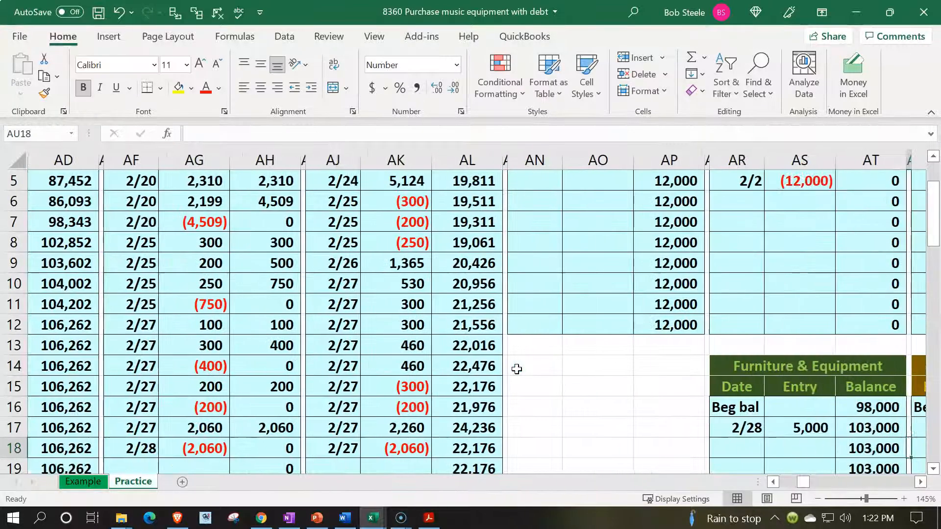
pyautogui.press('Left')
pyautogui.press('Left')
pyautogui.press('Left')
pyautogui.press('Left')
pyautogui.press('Left')
pyautogui.press('Left')
pyautogui.press('Left')
pyautogui.press('Left')
pyautogui.press('Left')
pyautogui.press('Left')
pyautogui.press('Left')
pyautogui.press('Left')
pyautogui.press('Left')
pyautogui.press('Left')
pyautogui.press('Left')
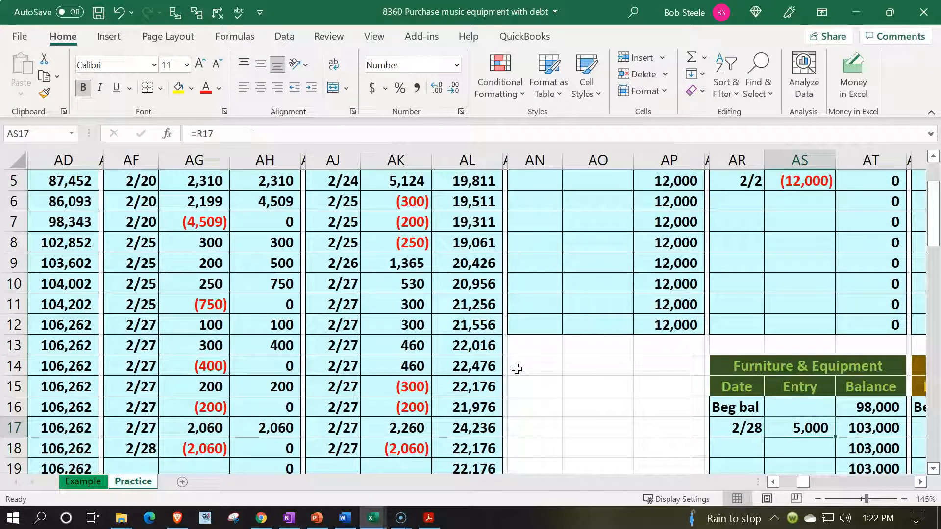
# Check the Furniture & Equipment ending balance, the ledger check total in AB1, and the Loan Payable #2 line in the trial balance.
pyautogui.press('Left')
pyautogui.press('Left')
pyautogui.press('Left')
pyautogui.press('Left')
pyautogui.press('Left')
pyautogui.press('Left')
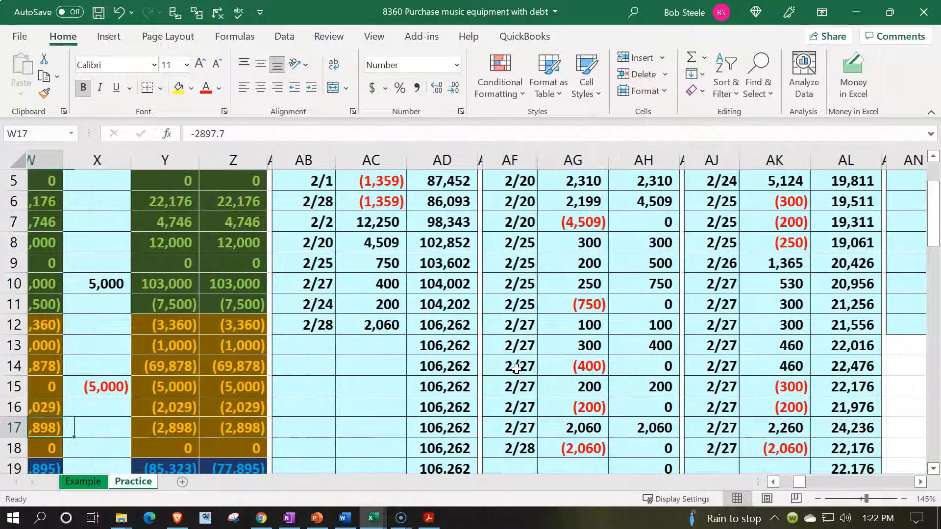
pyautogui.scroll(2, 517, 369)
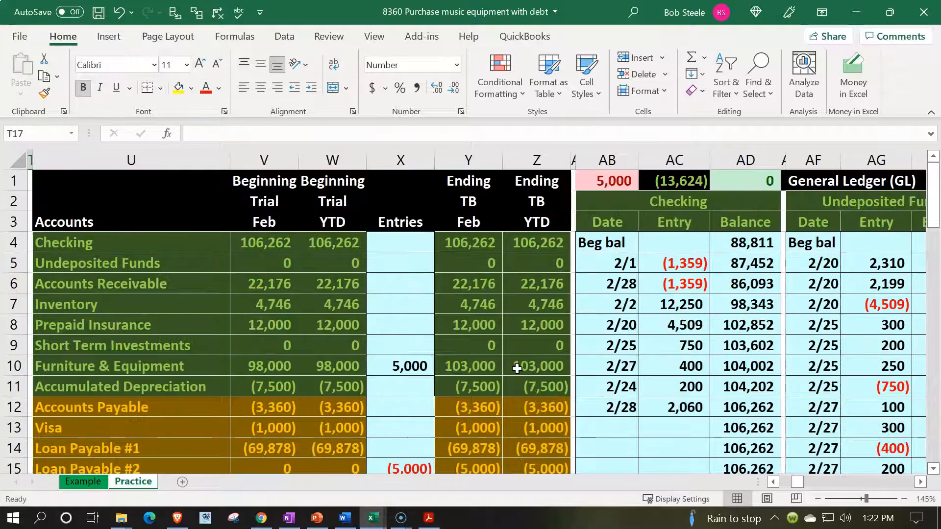
pyautogui.click(517, 366)
pyautogui.click(607, 181)
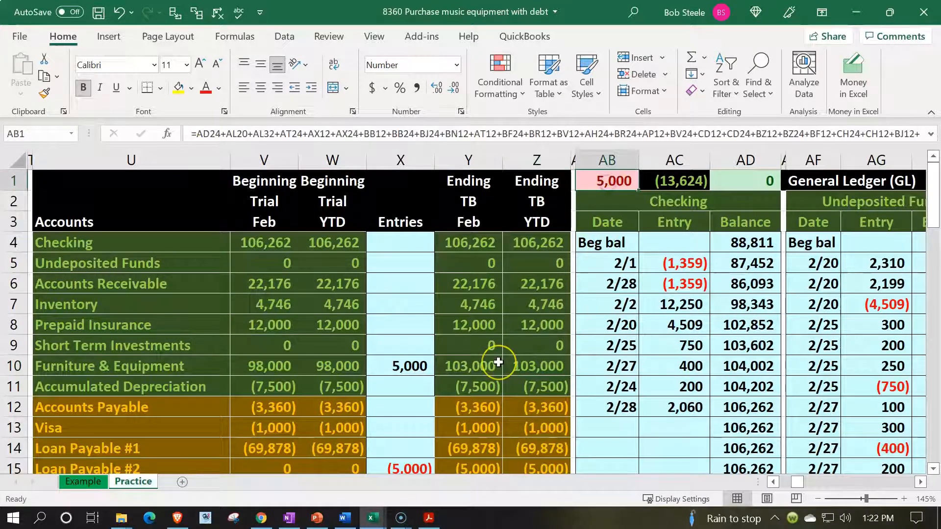
pyautogui.press('Down')
pyautogui.press('Down')
pyautogui.press('Down')
pyautogui.press('Down')
pyautogui.press('Down')
pyautogui.press('Down')
pyautogui.press('Down')
pyautogui.press('Down')
pyautogui.press('Down')
pyautogui.press('Down')
pyautogui.press('Down')
pyautogui.press('Down')
pyautogui.press('Down')
pyautogui.press('Down')
pyautogui.press('Down')
pyautogui.press('Left')
pyautogui.press('Left')
pyautogui.press('Left')
pyautogui.press('Left')
pyautogui.press('Left')
pyautogui.press('Left')
pyautogui.press('Left')
pyautogui.press('Left')
pyautogui.press('Left')
pyautogui.press('Left')
pyautogui.press('Left')
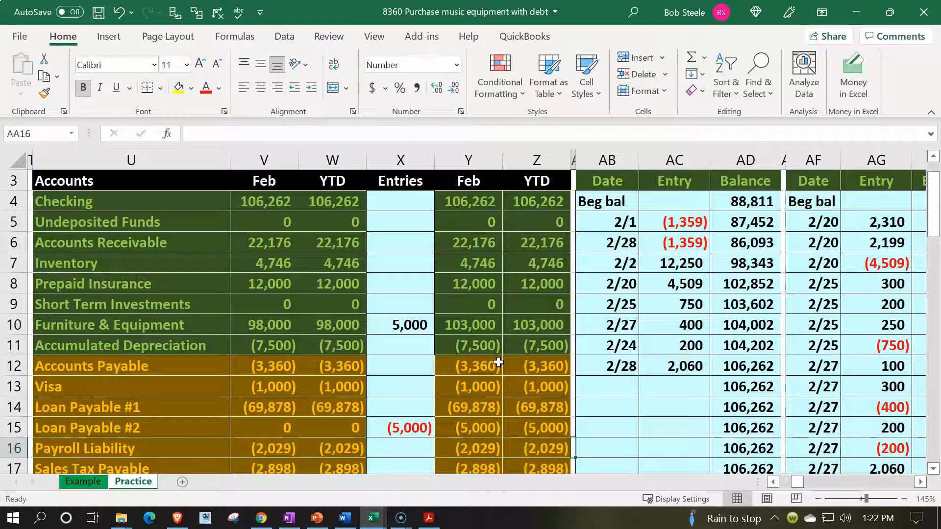
# Compare the Loan Payable #2 credit in journal row 18 with the Loan Payable #2 line in the trial balance.
pyautogui.press('Left')
pyautogui.press('Down')
pyautogui.press('Down')
pyautogui.press('Down')
pyautogui.press('Down')
pyautogui.press('Down')
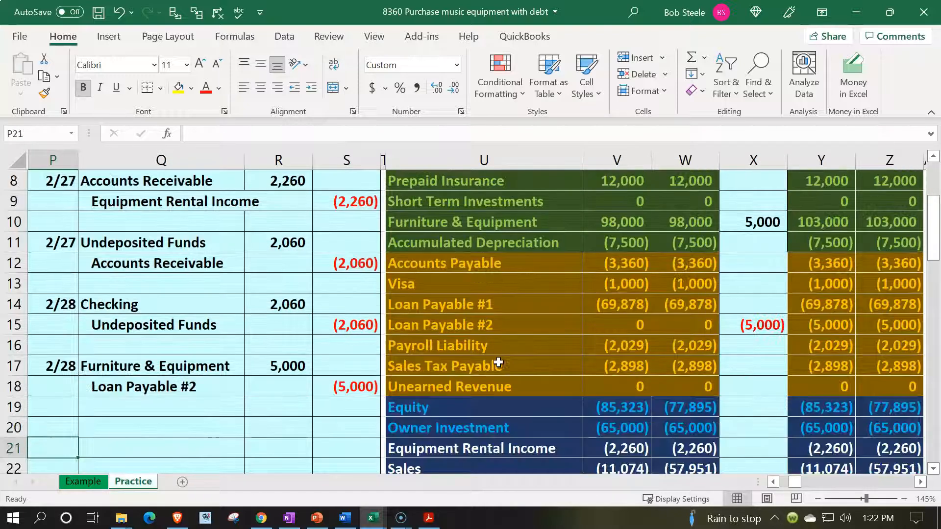
pyautogui.moveTo(216, 391); pyautogui.dragTo(348, 393)
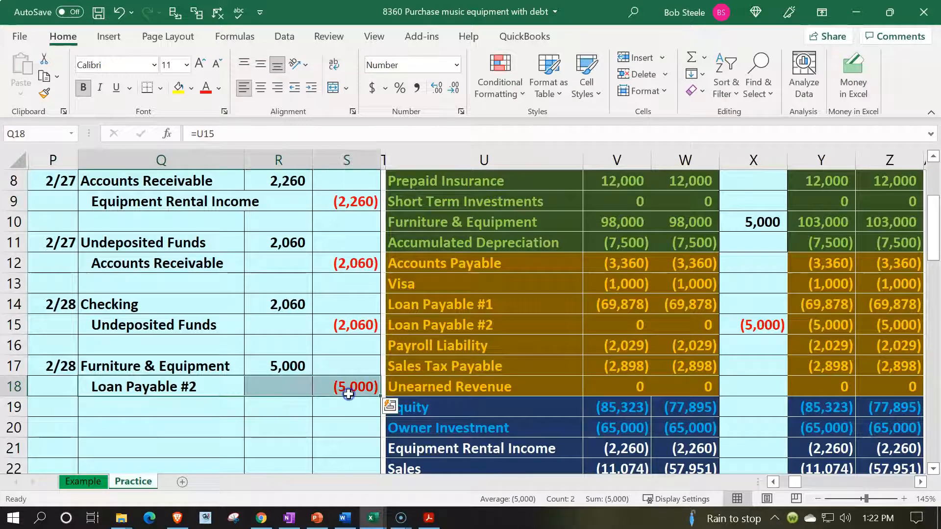
pyautogui.moveTo(493, 328); pyautogui.dragTo(731, 322)
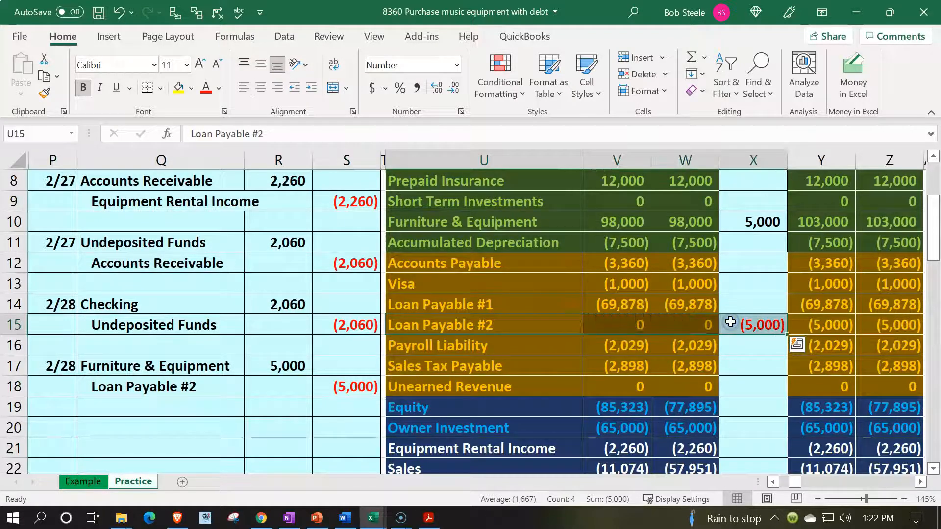
# Look through the general ledger for a Loan Payable #2 account and for space to fit one in trial balance order.
pyautogui.press('Right')
pyautogui.press('Right')
pyautogui.press('Right')
pyautogui.press('Right')
pyautogui.press('Right')
pyautogui.press('Right')
pyautogui.press('Right')
pyautogui.press('Right')
pyautogui.press('Right')
pyautogui.press('Right')
pyautogui.press('Right')
pyautogui.press('Right')
pyautogui.press('Right')
pyautogui.press('Right')
pyautogui.press('Right')
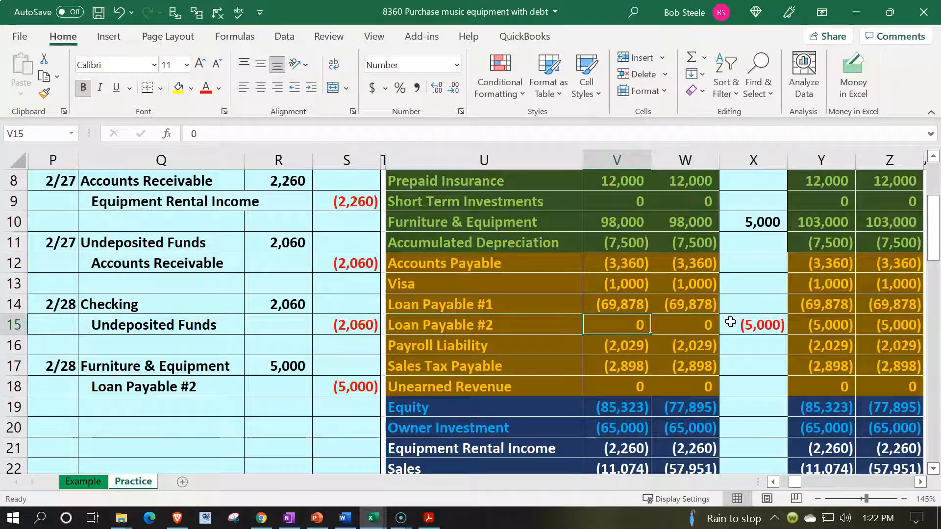
pyautogui.press('Right')
pyautogui.press('Right')
pyautogui.press('Right')
pyautogui.press('Right')
pyautogui.press('Right')
pyautogui.press('Right')
pyautogui.press('Right')
pyautogui.press('Right')
pyautogui.press('Right')
pyautogui.press('Right')
pyautogui.press('Right')
pyautogui.press('Right')
pyautogui.press('Right')
pyautogui.press('Right')
pyautogui.press('Right')
pyautogui.press('Right')
pyautogui.press('Right')
pyautogui.press('Right')
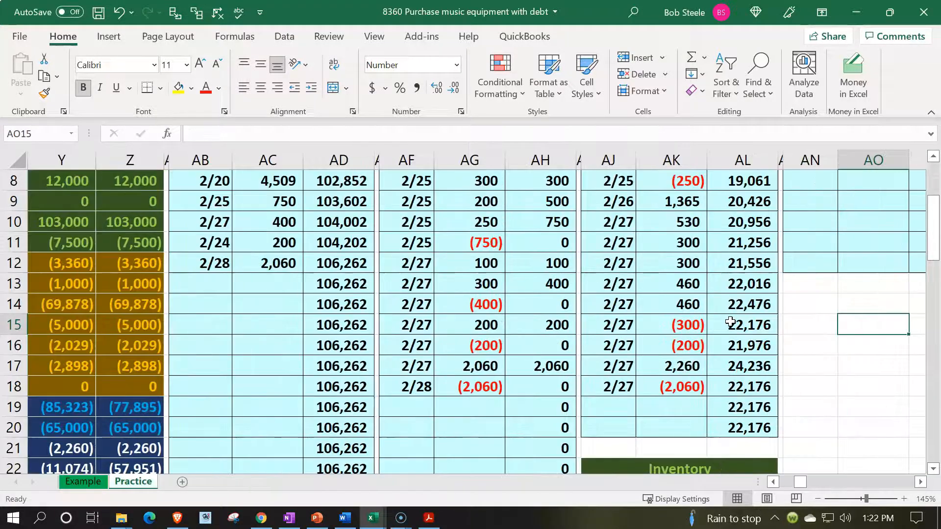
pyautogui.press('Right')
pyautogui.press('Right')
pyautogui.press('Right')
pyautogui.press('Right')
pyautogui.press('Right')
pyautogui.press('Right')
pyautogui.press('Right')
pyautogui.press('Right')
pyautogui.press('Right')
pyautogui.press('Right')
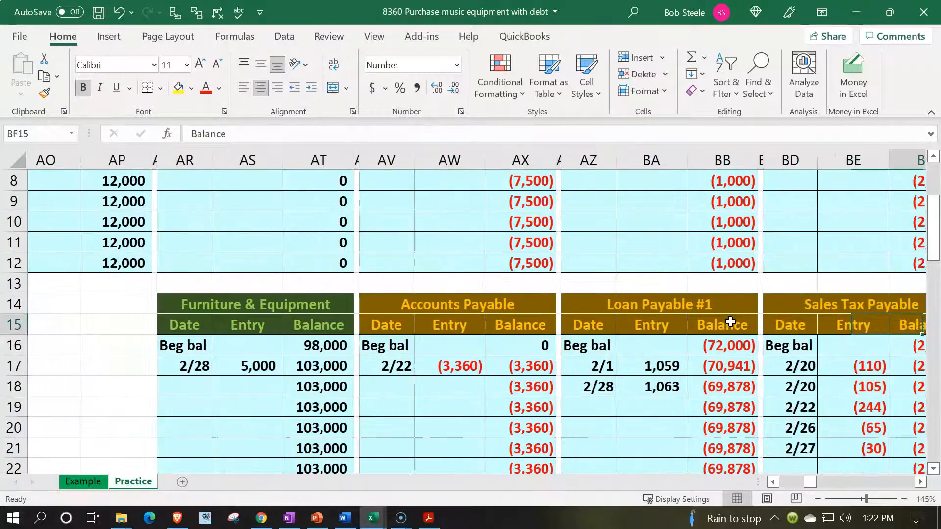
pyautogui.press('Right')
pyautogui.press('Right')
pyautogui.press('Right')
pyautogui.press('Right')
pyautogui.press('Right')
pyautogui.press('Right')
pyautogui.press('Right')
pyautogui.press('Right')
pyautogui.press('Right')
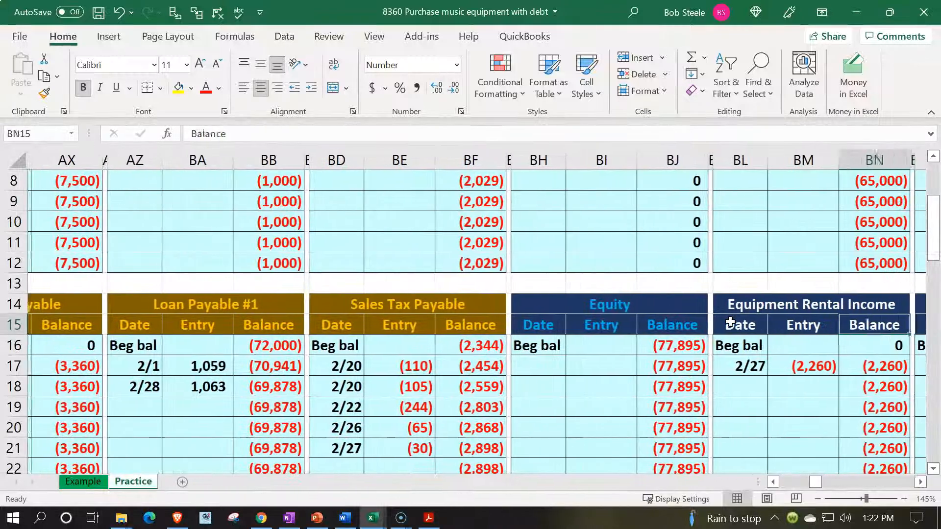
pyautogui.press('Left')
pyautogui.press('Left')
pyautogui.press('Left')
pyautogui.press('Left')
pyautogui.press('Left')
pyautogui.press('Left')
pyautogui.press('Left')
pyautogui.press('Left')
pyautogui.press('Left')
pyautogui.press('Left')
pyautogui.press('Left')
pyautogui.press('Left')
pyautogui.press('Left')
pyautogui.press('Left')
pyautogui.press('Left')
pyautogui.press('Left')
pyautogui.press('Left')
pyautogui.press('Left')
pyautogui.press('Left')
pyautogui.press('Left')
pyautogui.press('Left')
pyautogui.press('Left')
pyautogui.press('Left')
pyautogui.press('Left')
pyautogui.press('Left')
pyautogui.press('Left')
pyautogui.press('Left')
pyautogui.press('Left')
pyautogui.press('Left')
pyautogui.press('Left')
pyautogui.press('Left')
pyautogui.press('Left')
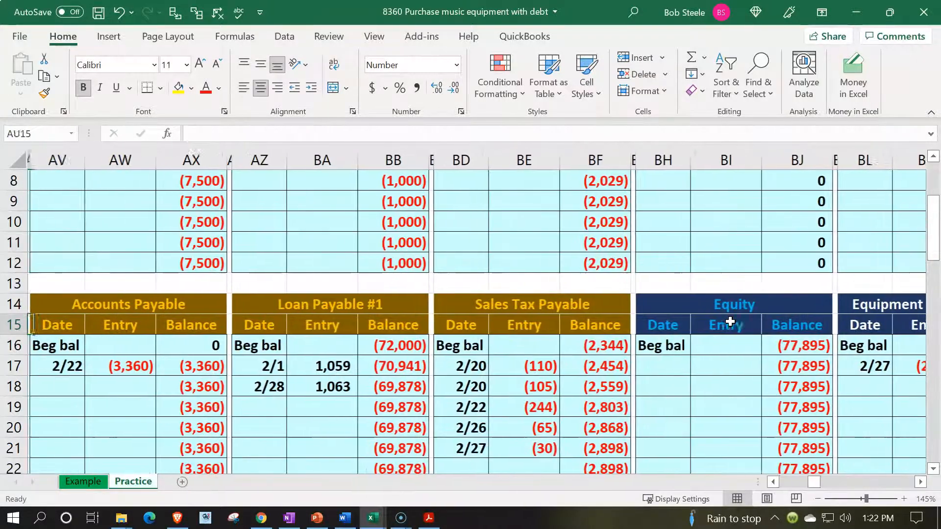
pyautogui.press('Left')
pyautogui.press('Left')
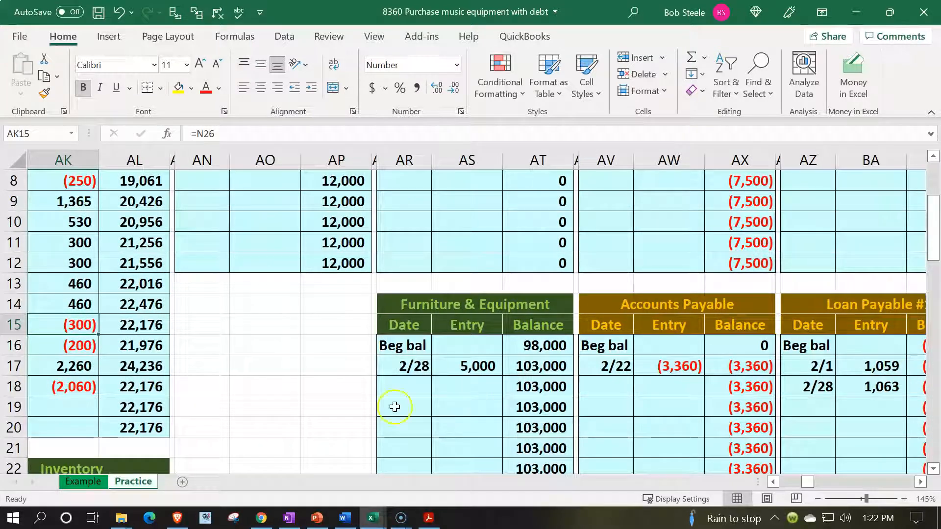
pyautogui.scroll(-4, 298, 414)
pyautogui.scroll(4, 298, 414)
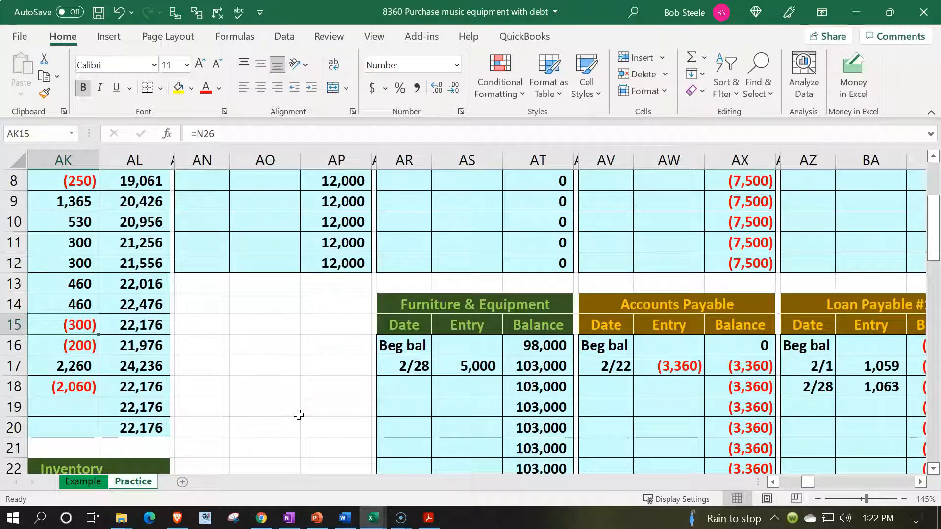
pyautogui.scroll(3, 298, 415)
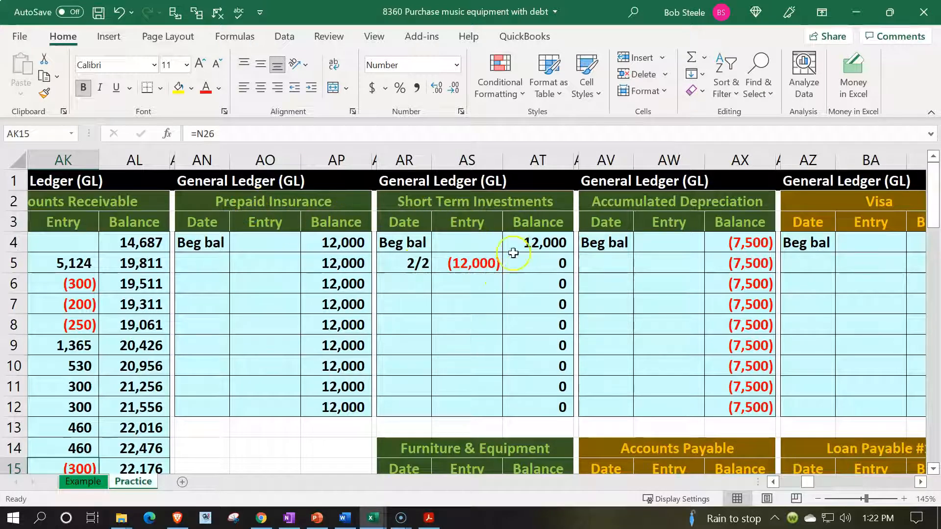
# Move the Short Term Investments ledger block from AR2:AT12 to AN14, below Prepaid Insurance.
pyautogui.moveTo(417, 203); pyautogui.dragTo(530, 406)
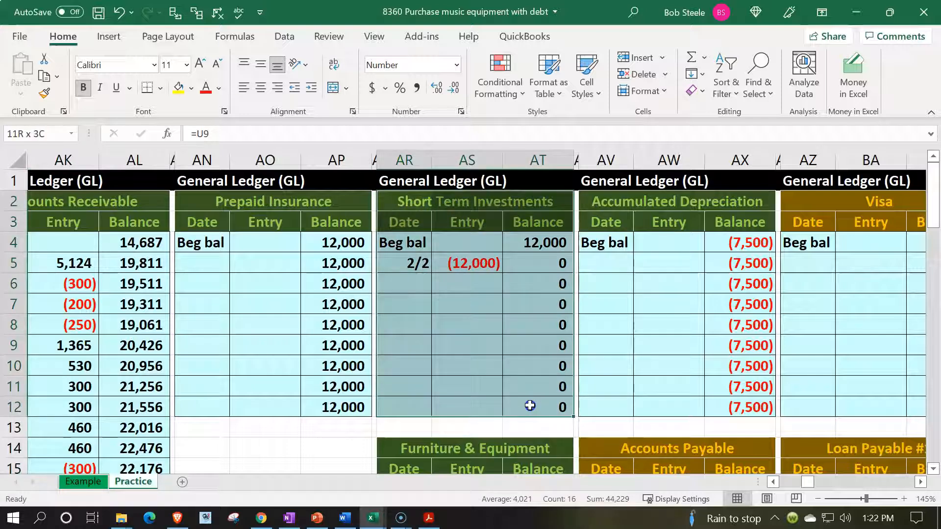
pyautogui.hotkey('ctrl', 'c')
pyautogui.scroll(-1, 326, 366)
pyautogui.click(225, 386)
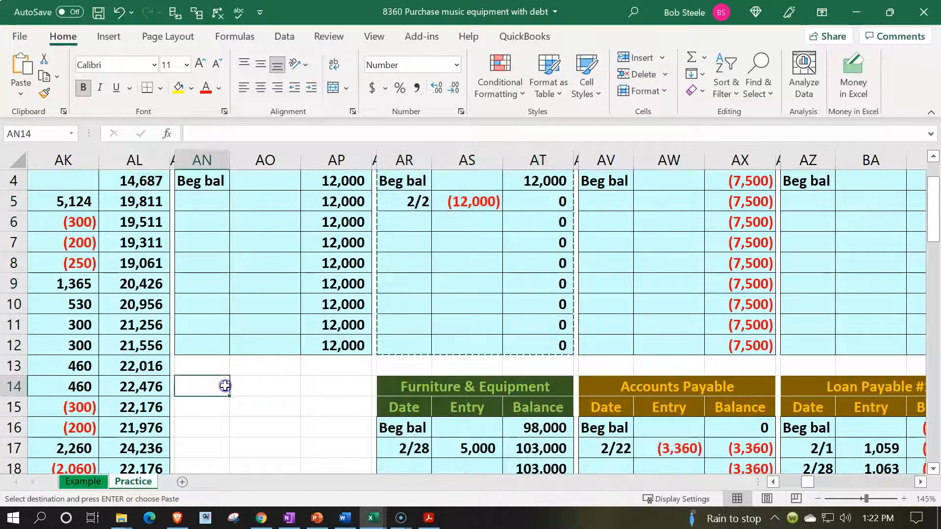
pyautogui.press('Return')
# Move the Furniture & Equipment ledger block from AR14:AT24 up to AR2.
pyautogui.scroll(-2, 357, 368)
pyautogui.moveTo(411, 256); pyautogui.dragTo(549, 434)
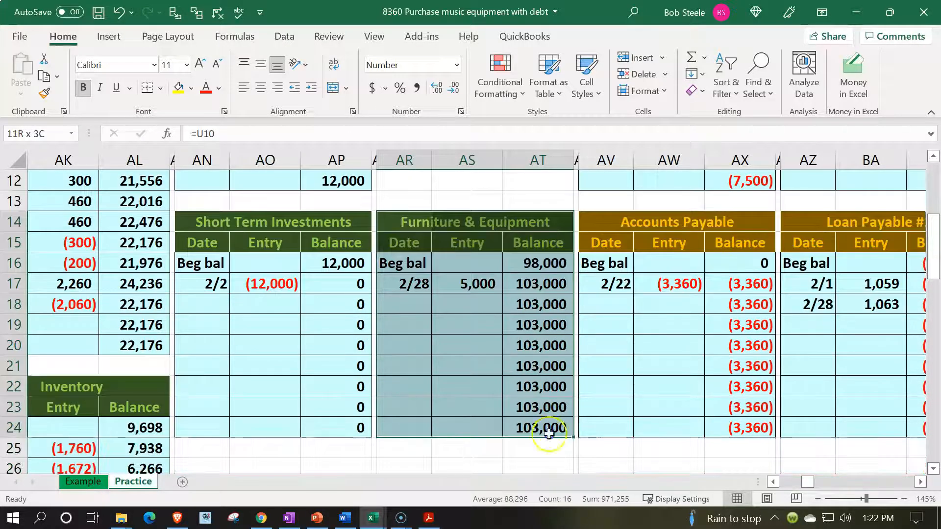
pyautogui.hotkey('ctrl', 'x')
pyautogui.scroll(4, 499, 384)
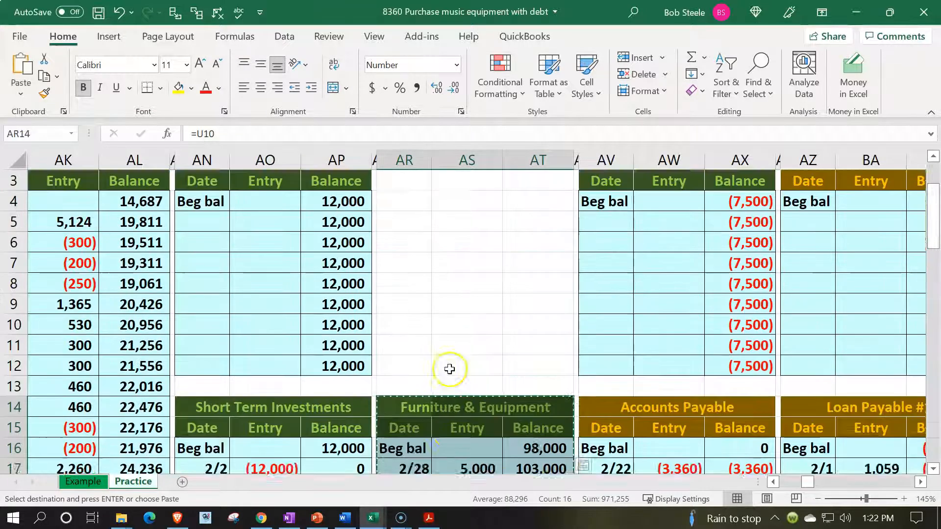
pyautogui.click(400, 207)
pyautogui.press('Return')
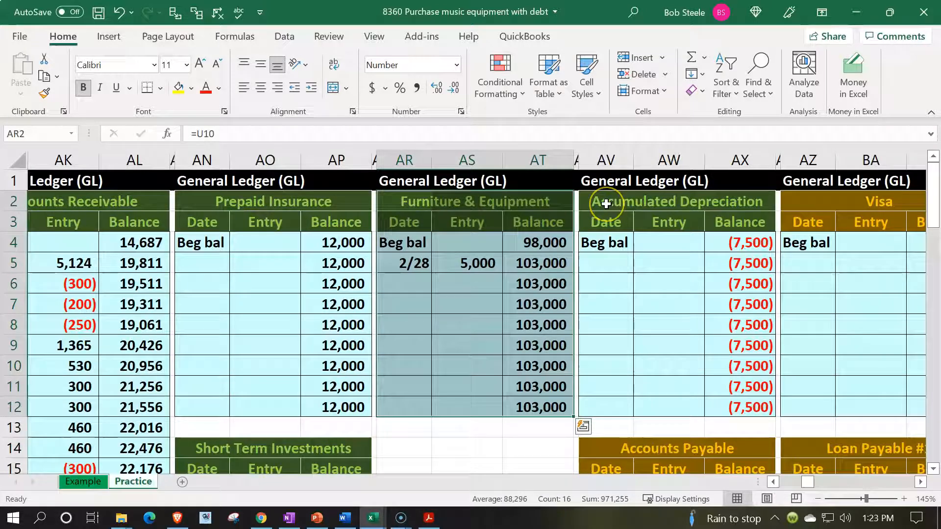
# Move the Accumulated Depreciation ledger block from AV2:AX12 to AR14, below Furniture & Equipment.
pyautogui.moveTo(607, 204); pyautogui.dragTo(736, 403)
pyautogui.hotkey('ctrl', 'x')
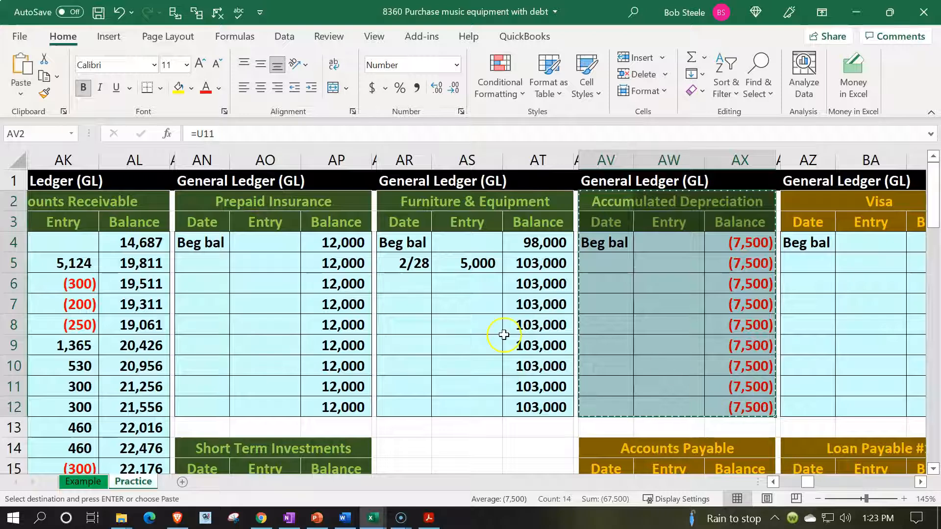
pyautogui.scroll(-2, 483, 326)
pyautogui.click(408, 329)
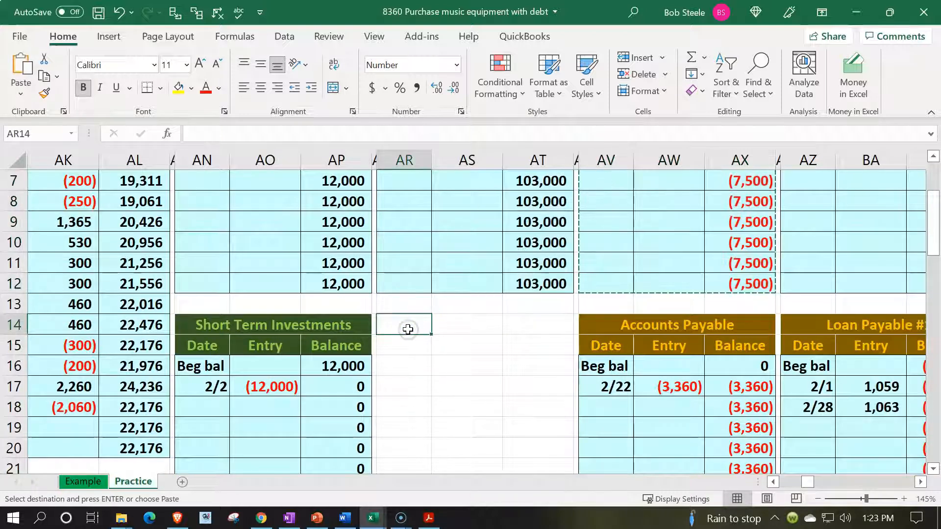
pyautogui.press('Return')
# Move the Accounts Payable ledger block from AV14:AX24 up to AV2.
pyautogui.scroll(2, 607, 334)
pyautogui.scroll(-2, 609, 348)
pyautogui.moveTo(605, 325); pyautogui.dragTo(720, 435)
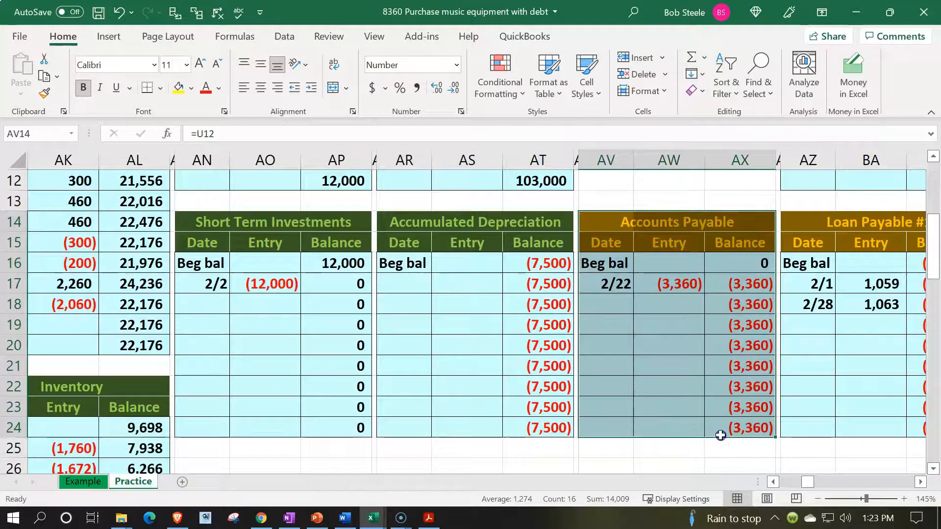
pyautogui.hotkey('ctrl', 'c')
pyautogui.scroll(4, 710, 414)
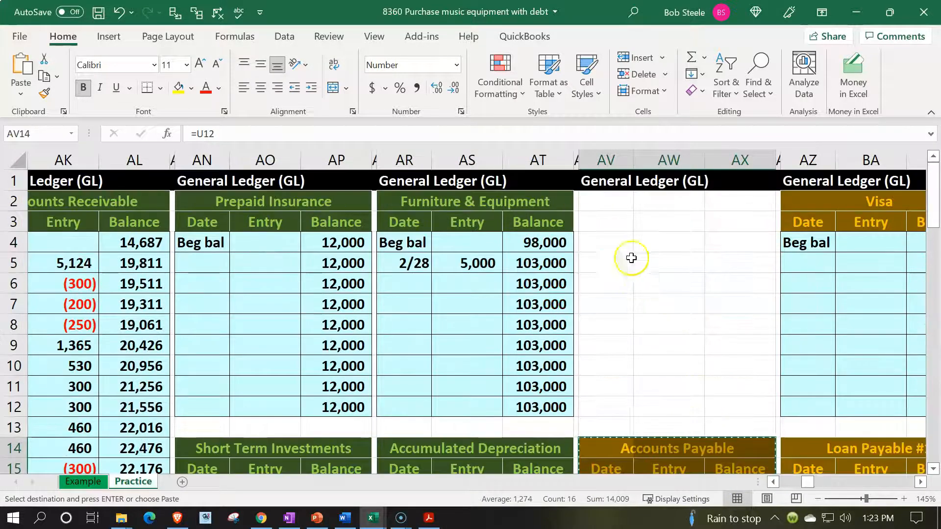
pyautogui.click(604, 206)
pyautogui.hotkey('ctrl', 'v')
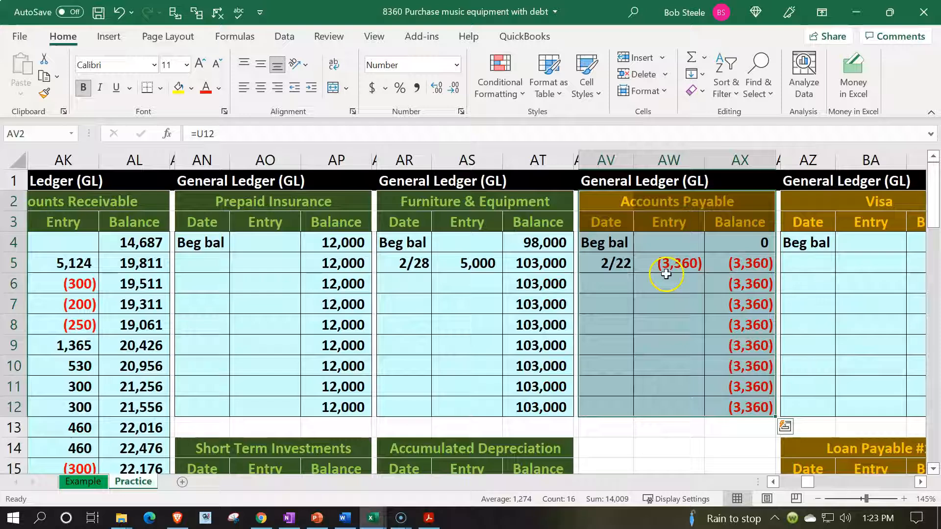
# Move the Visa ledger block from AZ2:BB12 to AV14, below Accounts Payable.
pyautogui.moveTo(816, 200); pyautogui.dragTo(868, 405)
pyautogui.hotkey('ctrl', 'x')
pyautogui.click(536, 447)
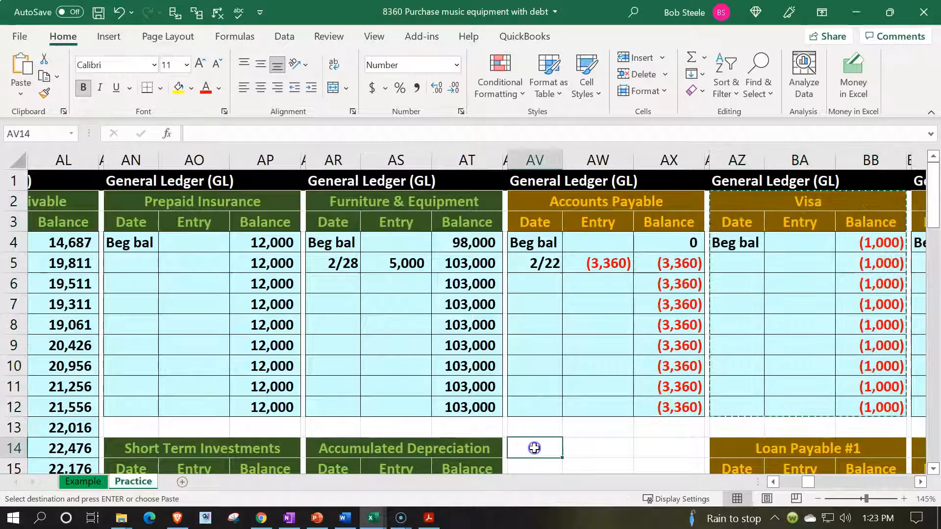
pyautogui.press('Return')
# Move the Loan Payable #1 ledger block from AZ14:BB24 up to AZ2.
pyautogui.scroll(-2, 610, 360)
pyautogui.moveTo(734, 323); pyautogui.dragTo(880, 435)
pyautogui.hotkey('ctrl', 'x')
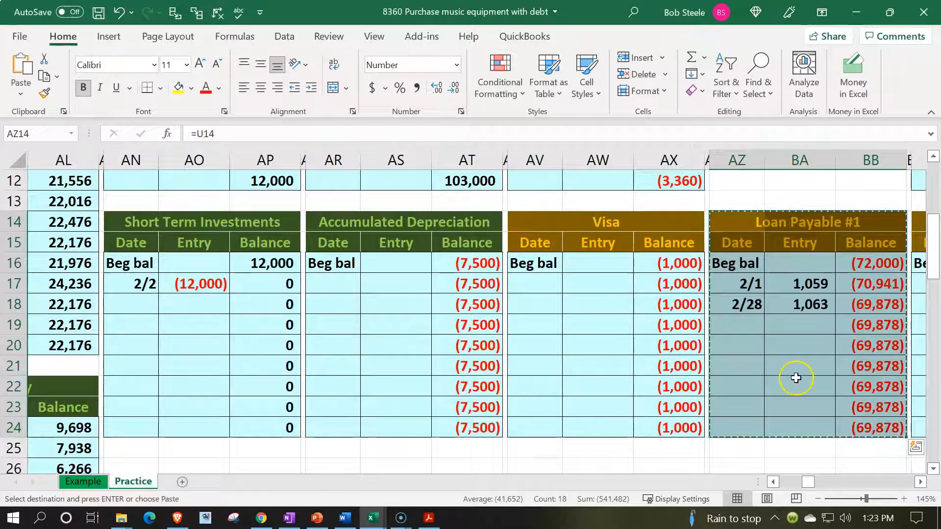
pyautogui.scroll(4, 784, 343)
pyautogui.click(743, 208)
pyautogui.hotkey('ctrl', 'v')
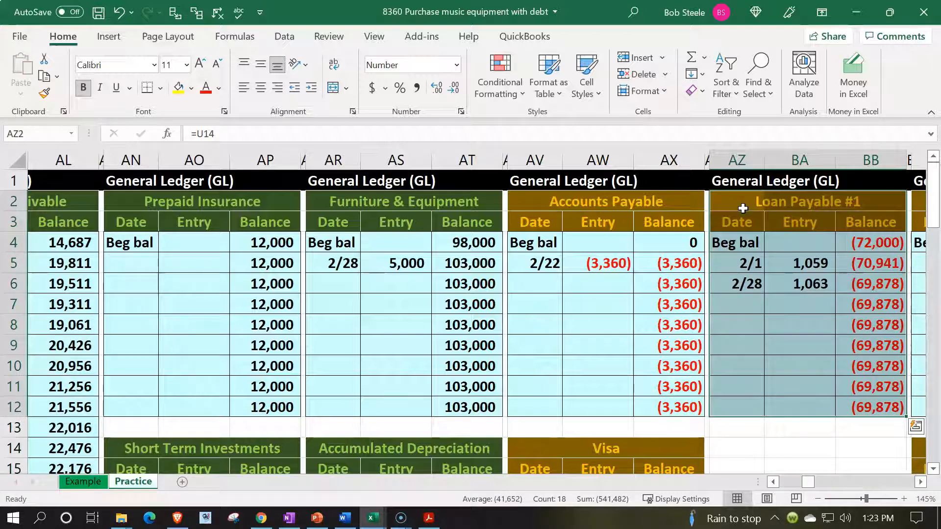
# Copy the Loan Payable #1 ledger block to AZ14 as the template for a new account.
pyautogui.hotkey('ctrl', 'c')
pyautogui.scroll(-1, 743, 245)
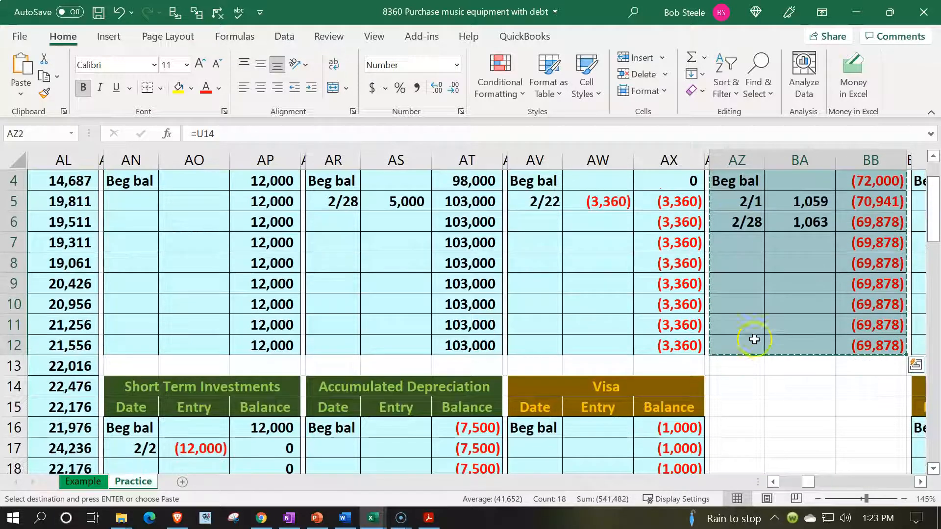
pyautogui.click(750, 383)
pyautogui.hotkey('ctrl', 'v')
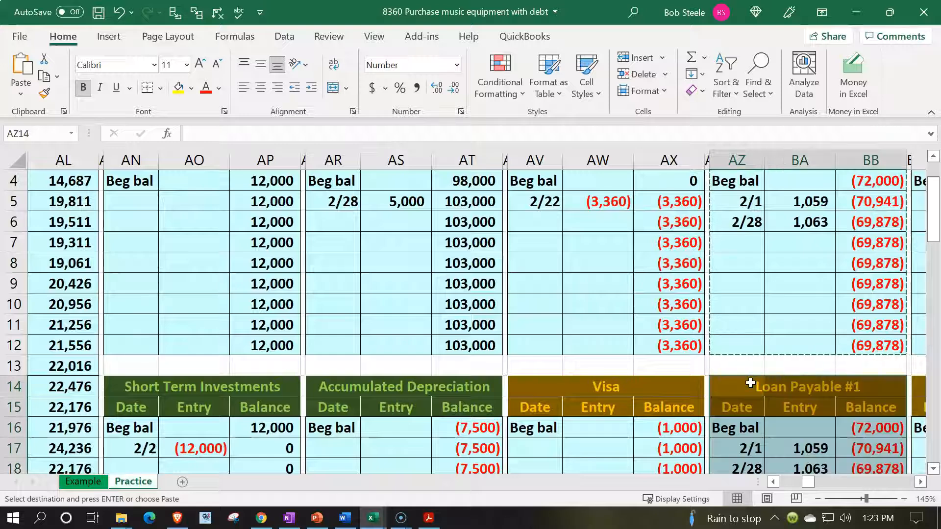
# Clear the copied account heading in AZ14 and the copied dates and entries in AZ17:BA18.
pyautogui.scroll(-1, 748, 377)
pyautogui.click(734, 329)
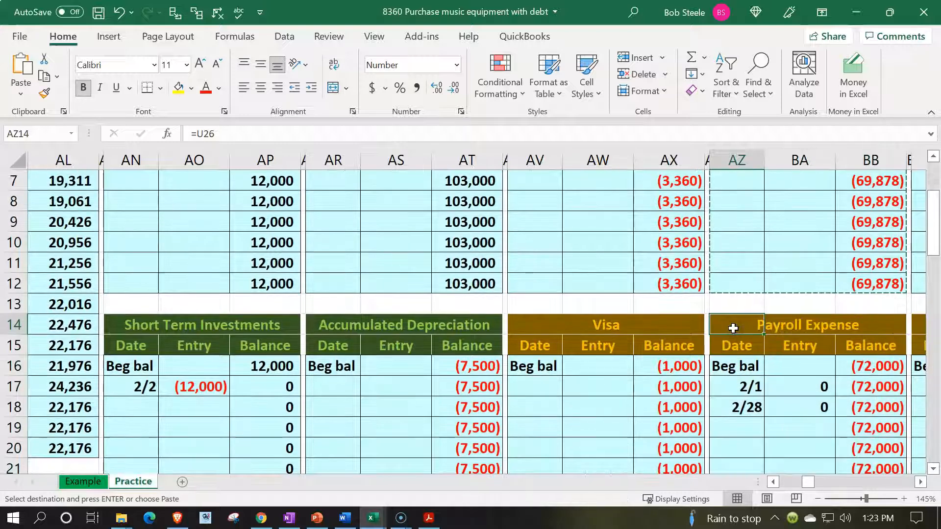
pyautogui.press('Delete')
pyautogui.press('Down')
pyautogui.press('Down')
pyautogui.press('Down')
pyautogui.hotkey('shift', 'Right')
pyautogui.hotkey('shift', 'Down')
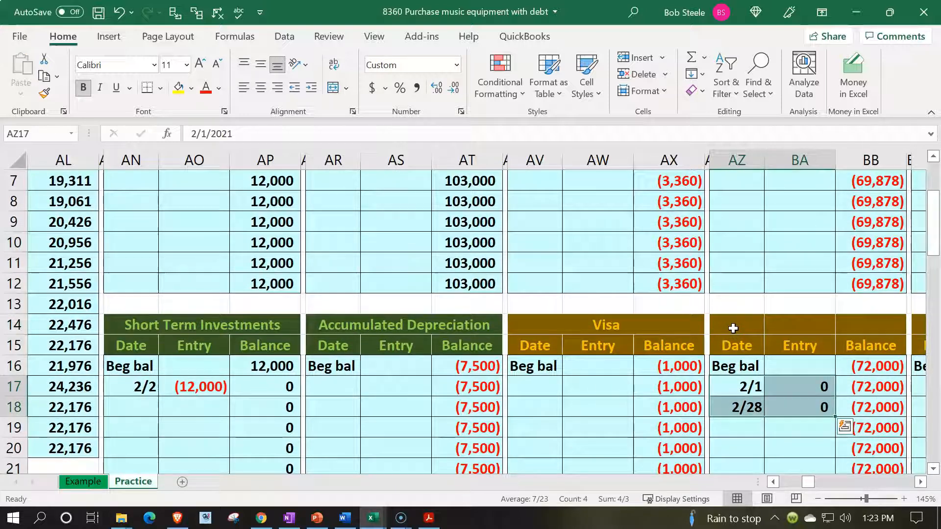
pyautogui.press('Delete')
# Set the new ledger account's beginning balance in BB16 to 0.
pyautogui.press('Up')
pyautogui.press('Right')
pyautogui.press('Right')
pyautogui.press('F2')
pyautogui.press('BackSpace')
pyautogui.press('BackSpace')
pyautogui.press('BackSpace')
pyautogui.press('BackSpace')
pyautogui.press('BackSpace')
pyautogui.press('BackSpace')
pyautogui.write('0')
pyautogui.press('Return')
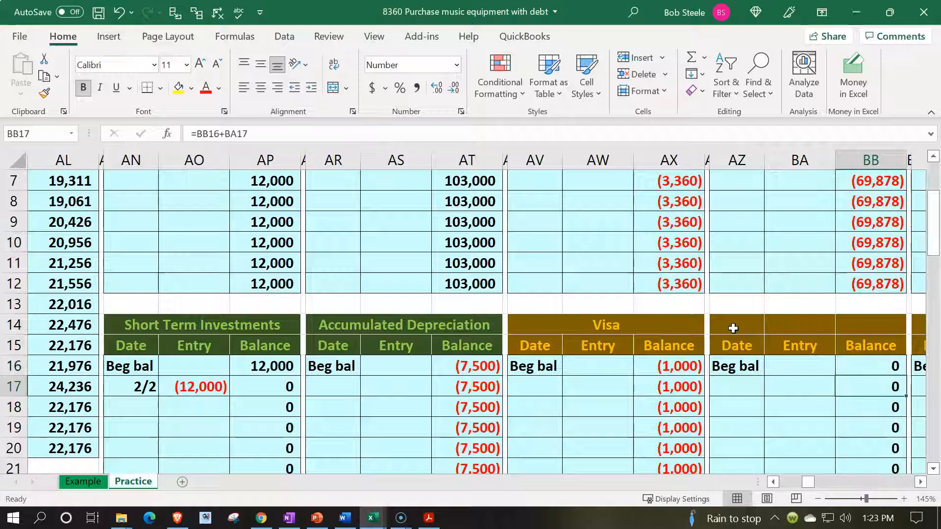
# Link the new ledger account's heading in AZ14 to the Loan Payable #2 name in trial balance cell U15.
pyautogui.press('Left')
pyautogui.press('Left')
pyautogui.press('Up')
pyautogui.press('Up')
pyautogui.press('Up')
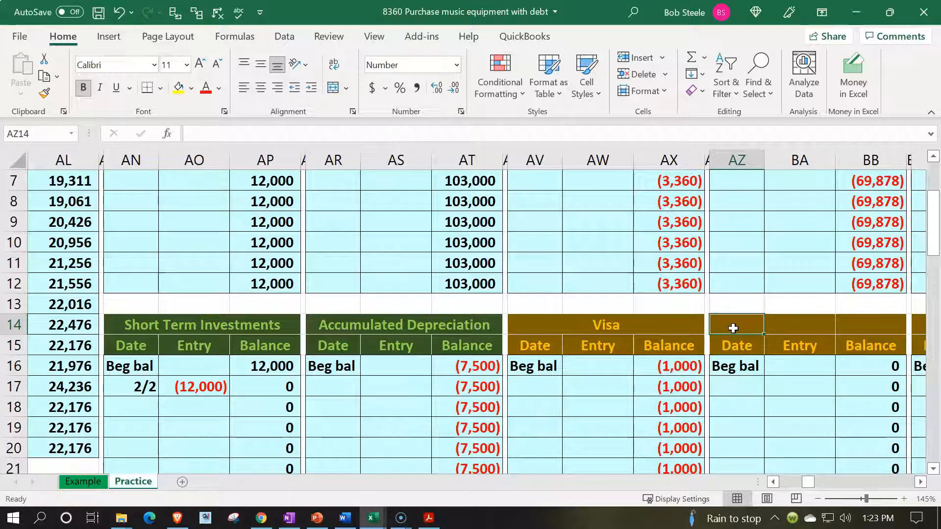
pyautogui.write('=')
pyautogui.press('Left')
pyautogui.press('Left')
pyautogui.press('Left')
pyautogui.press('Left')
pyautogui.press('Left')
pyautogui.press('Left')
pyautogui.press('Left')
pyautogui.press('Left')
pyautogui.press('Left')
pyautogui.press('Left')
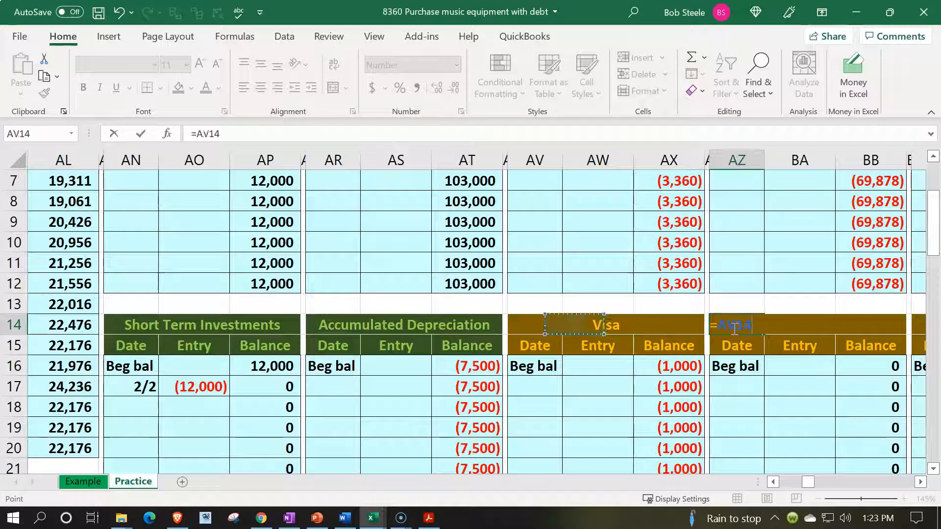
pyautogui.press('Left')
pyautogui.press('Left')
pyautogui.press('Left')
pyautogui.press('Left')
pyautogui.press('Left')
pyautogui.press('Left')
pyautogui.press('Left')
pyautogui.press('Left')
pyautogui.press('Left')
pyautogui.press('Left')
pyautogui.press('Left')
pyautogui.press('Left')
pyautogui.press('Left')
pyautogui.press('Left')
pyautogui.press('Left')
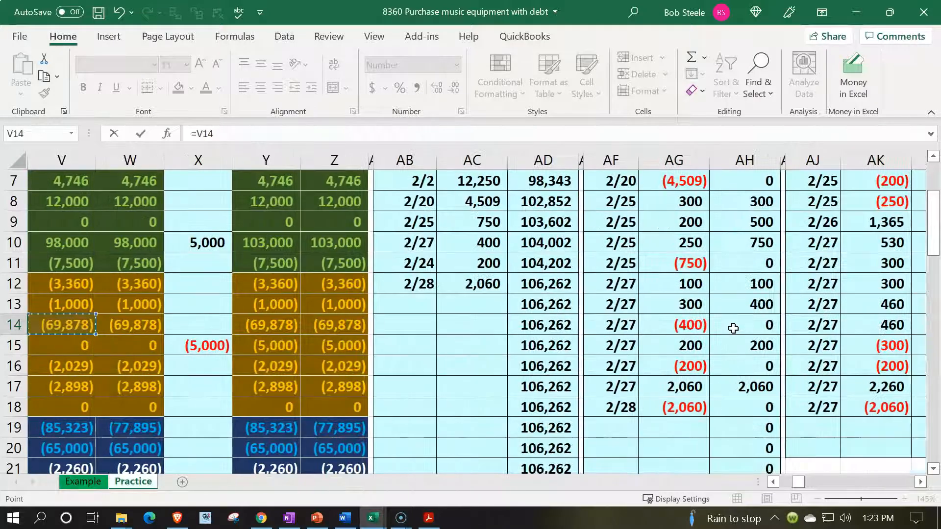
pyautogui.press('Down')
pyautogui.press('Return')
# Enter the date 2/28 in AZ17, the first entry row of the Loan Payable #2 ledger.
pyautogui.press('Right')
pyautogui.press('Right')
pyautogui.press('Down')
pyautogui.press('Down')
pyautogui.press('Left')
pyautogui.press('Left')
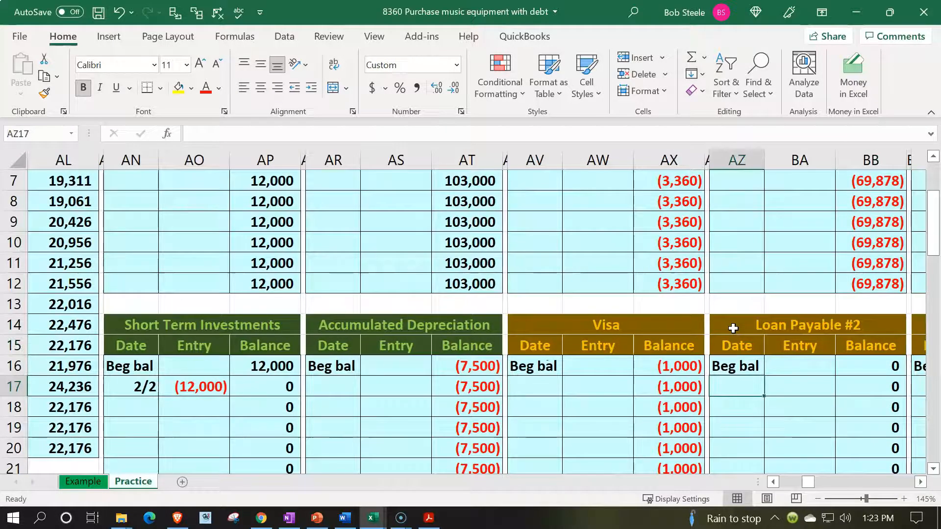
pyautogui.write('2/28')
pyautogui.press('Return')
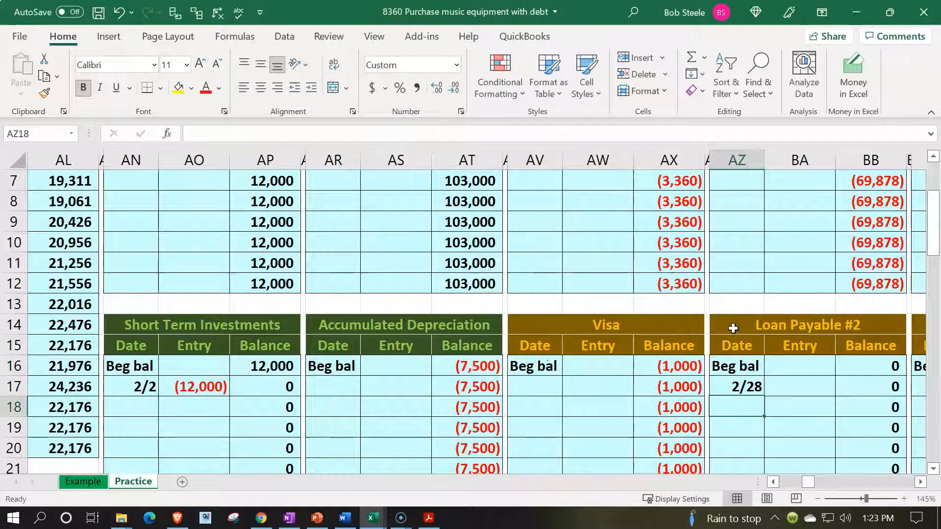
# Link the Loan Payable #2 ledger's 2/28 entry in BA17 to the journal entry credit in cell S18.
pyautogui.press('Right')
pyautogui.press('Up')
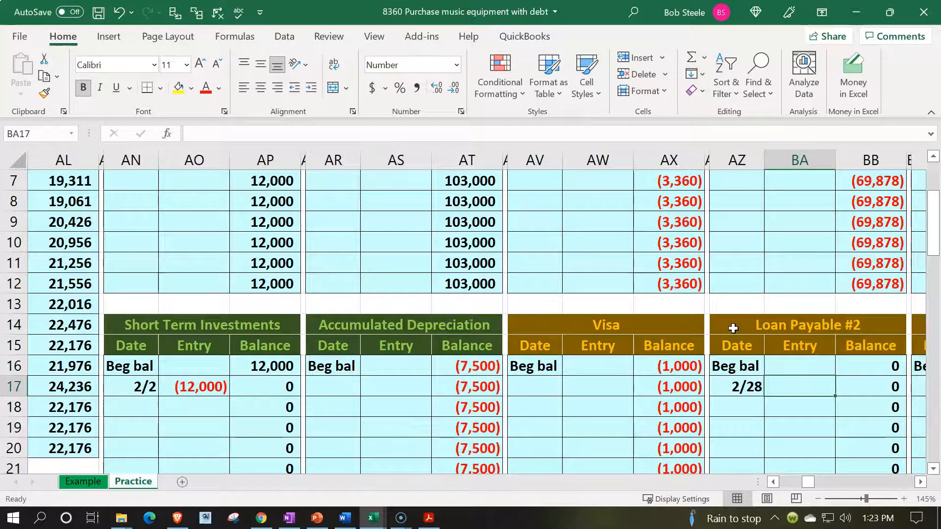
pyautogui.write('=')
pyautogui.press('Left')
pyautogui.press('Left')
pyautogui.press('Left')
pyautogui.press('Left')
pyautogui.press('Left')
pyautogui.press('Left')
pyautogui.press('Left')
pyautogui.press('Left')
pyautogui.press('Left')
pyautogui.press('Left')
pyautogui.press('Left')
pyautogui.press('Left')
pyautogui.press('Left')
pyautogui.press('Left')
pyautogui.press('Left')
pyautogui.press('Left')
pyautogui.press('Left')
pyautogui.press('Left')
pyautogui.press('Left')
pyautogui.press('Left')
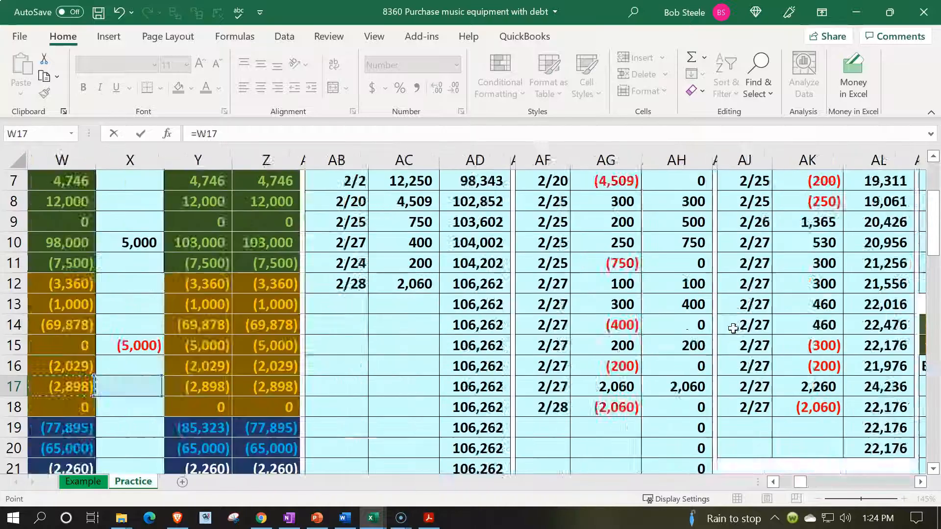
pyautogui.press('Left')
pyautogui.press('Left')
pyautogui.press('Left')
pyautogui.press('Left')
pyautogui.press('Left')
pyautogui.press('Left')
pyautogui.press('Left')
pyautogui.press('Down')
pyautogui.press('Right')
pyautogui.press('Right')
pyautogui.press('Right')
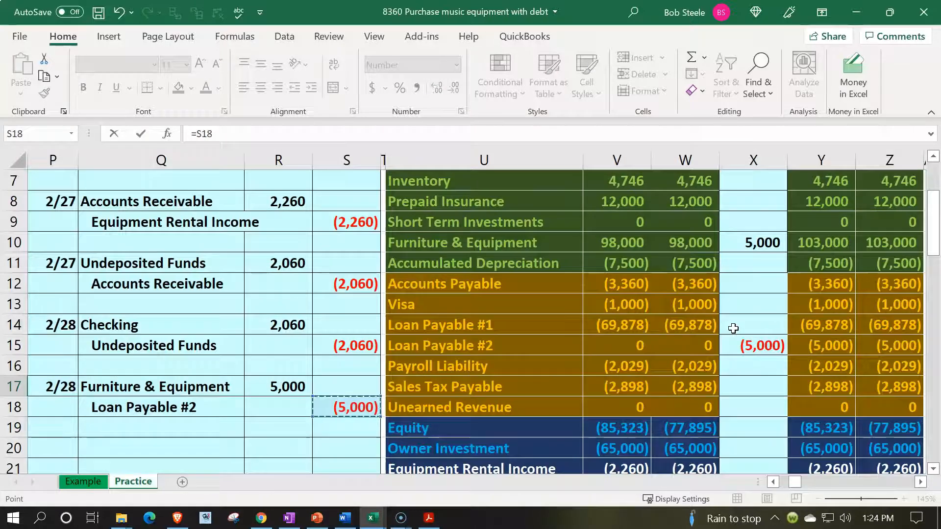
pyautogui.press('Return')
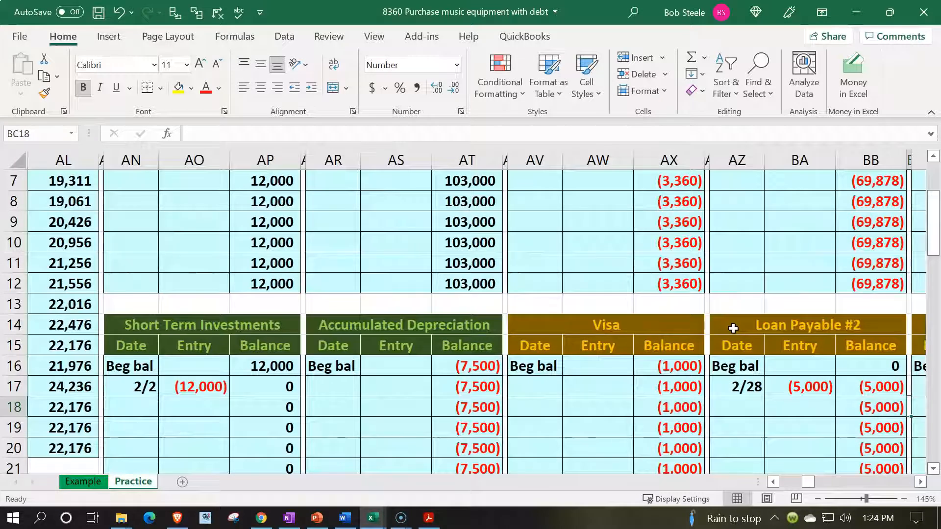
# Append the Loan Payable #2 ending balance, BB24, to the end of the general ledger check formula in AB1.
pyautogui.press('Up')
pyautogui.press('Up')
pyautogui.press('Up')
pyautogui.press('Up')
pyautogui.press('Up')
pyautogui.press('Up')
pyautogui.press('Up')
pyautogui.press('Up')
pyautogui.press('Up')
pyautogui.press('Up')
pyautogui.press('Up')
pyautogui.press('Up')
pyautogui.press('Up')
pyautogui.press('Up')
pyautogui.press('Up')
pyautogui.press('Up')
pyautogui.press('Up')
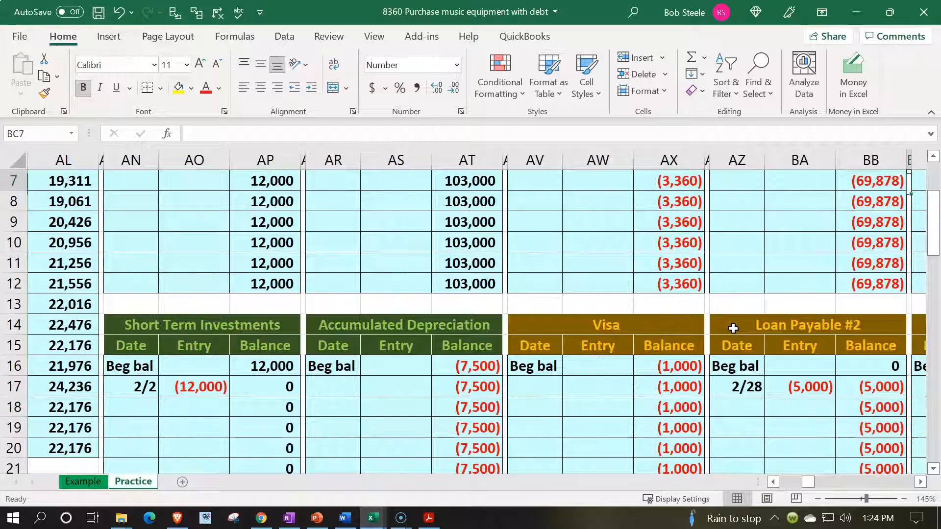
pyautogui.press('Left')
pyautogui.press('Left')
pyautogui.press('Left')
pyautogui.press('Left')
pyautogui.press('Left')
pyautogui.press('Left')
pyautogui.press('Left')
pyautogui.press('Left')
pyautogui.press('Left')
pyautogui.press('Left')
pyautogui.press('Left')
pyautogui.press('Left')
pyautogui.press('Left')
pyautogui.press('Left')
pyautogui.press('Left')
pyautogui.press('Left')
pyautogui.press('Left')
pyautogui.press('Left')
pyautogui.press('Left')
pyautogui.press('Left')
pyautogui.press('Left')
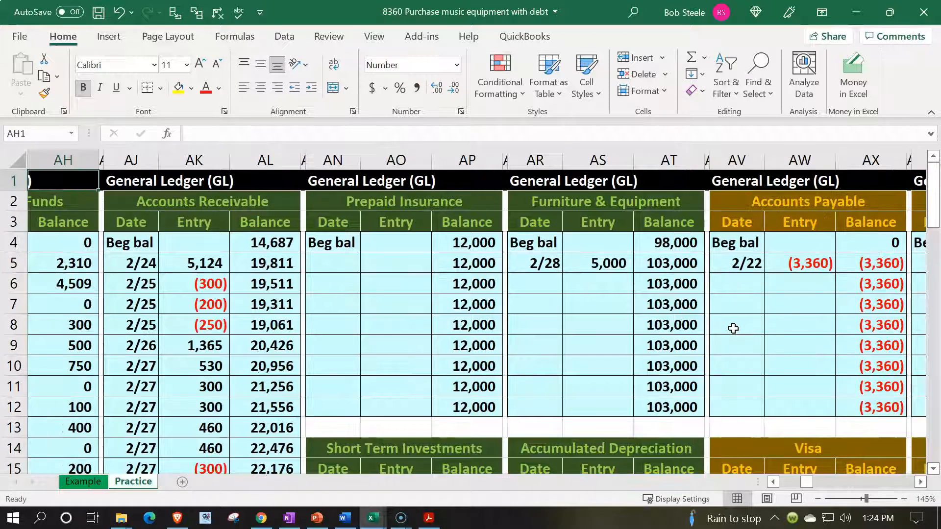
pyautogui.press('Left')
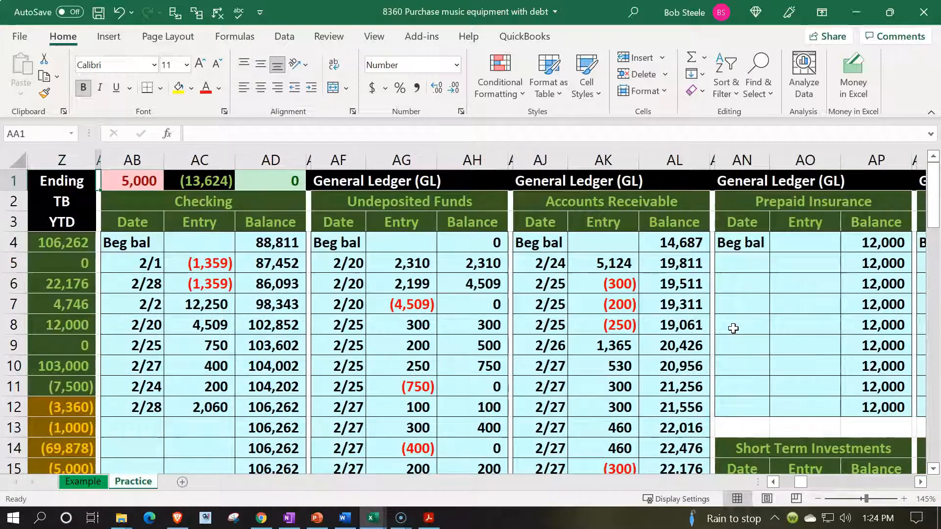
pyautogui.press('Right')
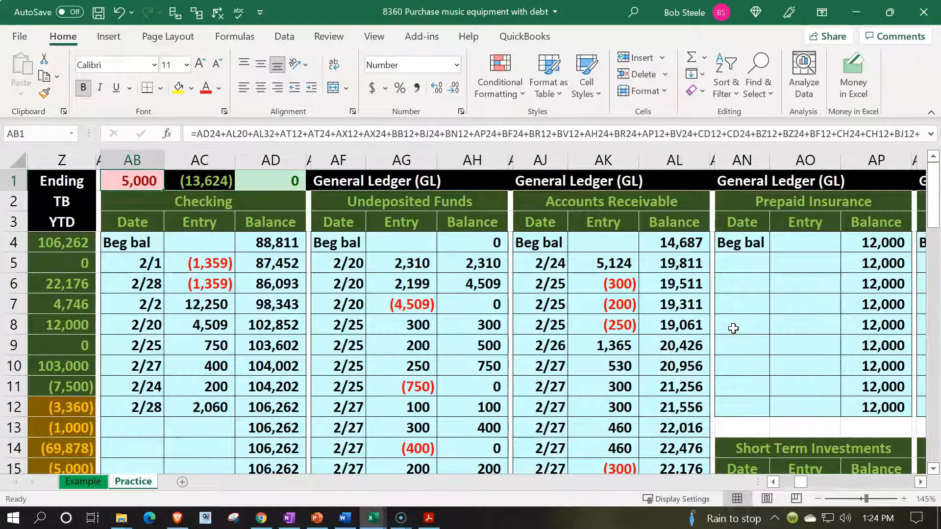
pyautogui.doubleClick(137, 183)
pyautogui.click(408, 198)
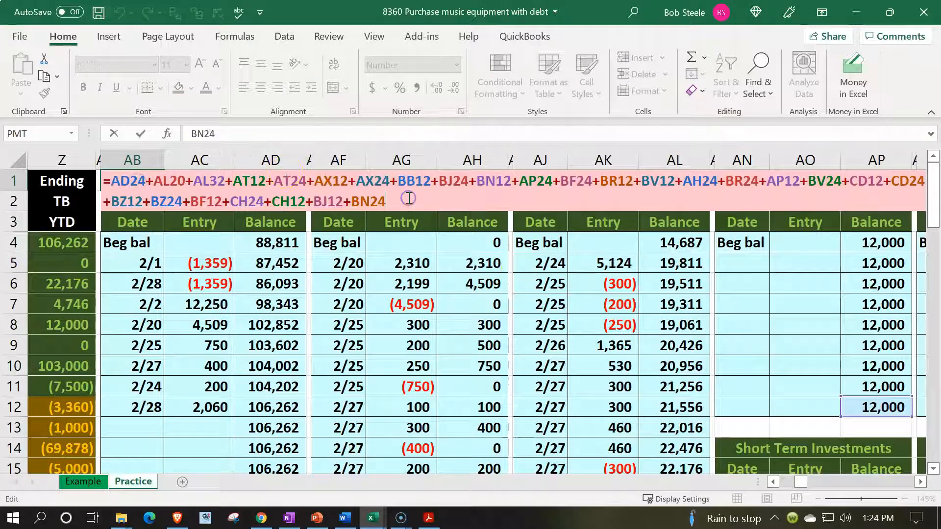
pyautogui.click(497, 295)
pyautogui.press('Right')
pyautogui.press('Right')
pyautogui.press('Right')
pyautogui.press('Right')
pyautogui.press('Right')
pyautogui.press('Right')
pyautogui.press('Right')
pyautogui.press('Right')
pyautogui.press('Right')
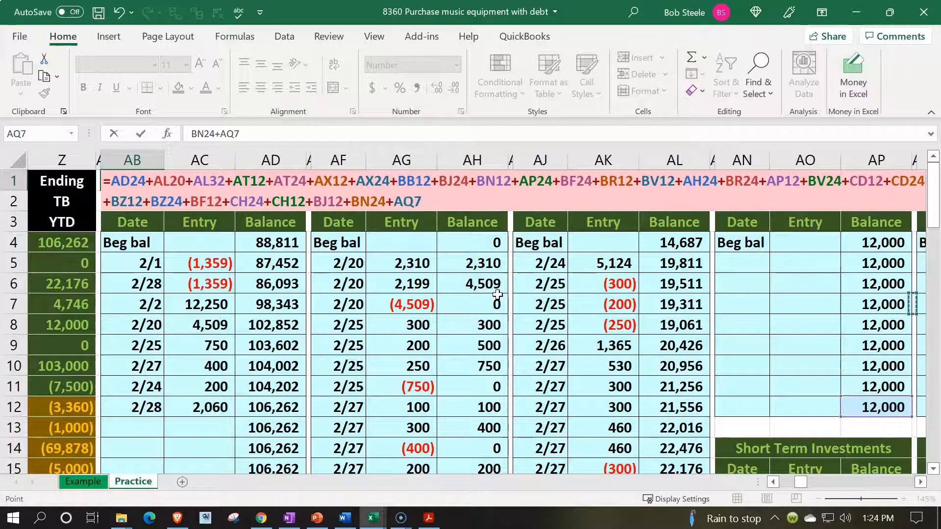
pyautogui.press('Right')
pyautogui.press('Right')
pyautogui.press('Right')
pyautogui.press('Right')
pyautogui.press('Right')
pyautogui.press('Right')
pyautogui.press('Right')
pyautogui.press('Right')
pyautogui.press('Right')
pyautogui.press('Right')
pyautogui.press('Right')
pyautogui.press('Right')
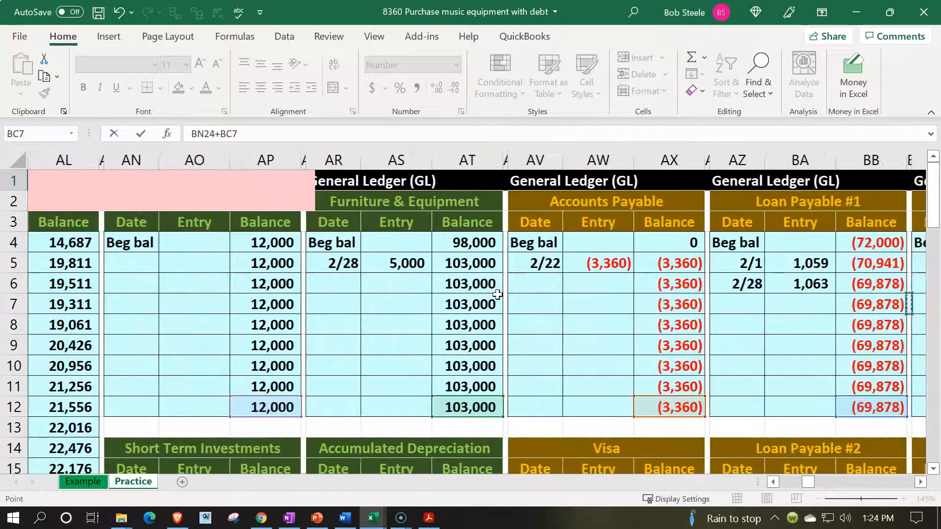
pyautogui.press('Right')
pyautogui.press('Right')
pyautogui.press('Right')
pyautogui.press('Right')
pyautogui.press('Right')
pyautogui.press('Down')
pyautogui.press('Down')
pyautogui.press('Down')
pyautogui.press('Down')
pyautogui.press('Down')
pyautogui.press('Down')
pyautogui.press('Down')
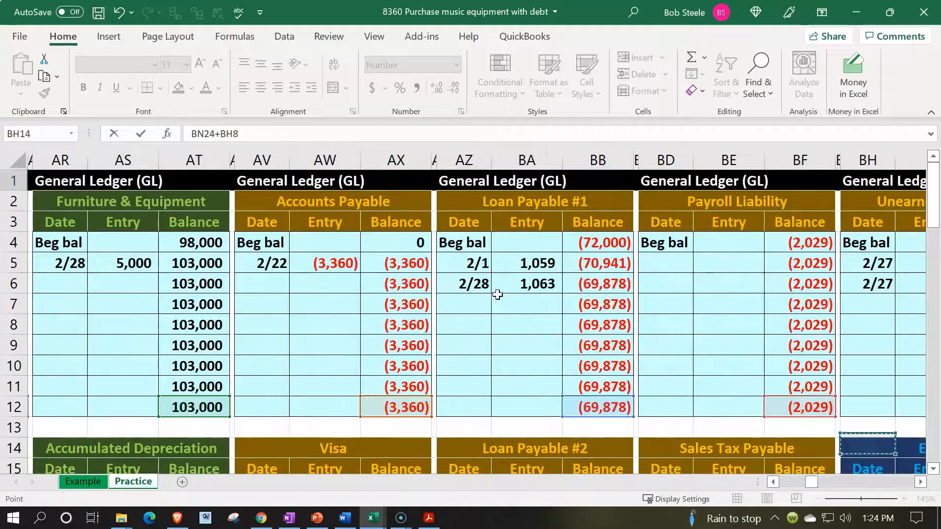
pyautogui.press('Down')
pyautogui.press('Down')
pyautogui.press('Down')
pyautogui.press('Down')
pyautogui.press('Down')
pyautogui.press('Down')
pyautogui.press('Down')
pyautogui.press('Down')
pyautogui.press('Down')
pyautogui.press('Down')
pyautogui.press('Down')
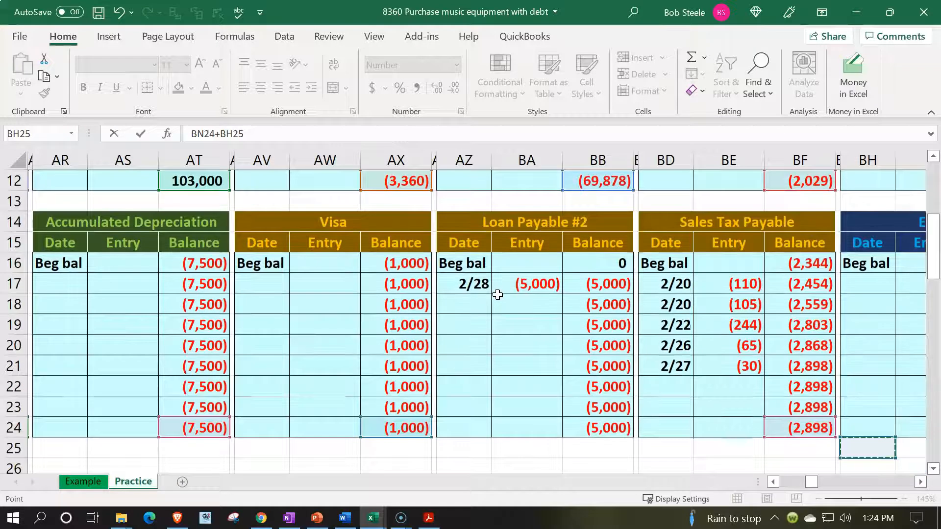
pyautogui.press('Down')
pyautogui.press('Left')
pyautogui.press('Left')
pyautogui.press('Left')
pyautogui.press('Left')
pyautogui.press('Left')
pyautogui.press('Left')
pyautogui.press('Up')
pyautogui.press('Up')
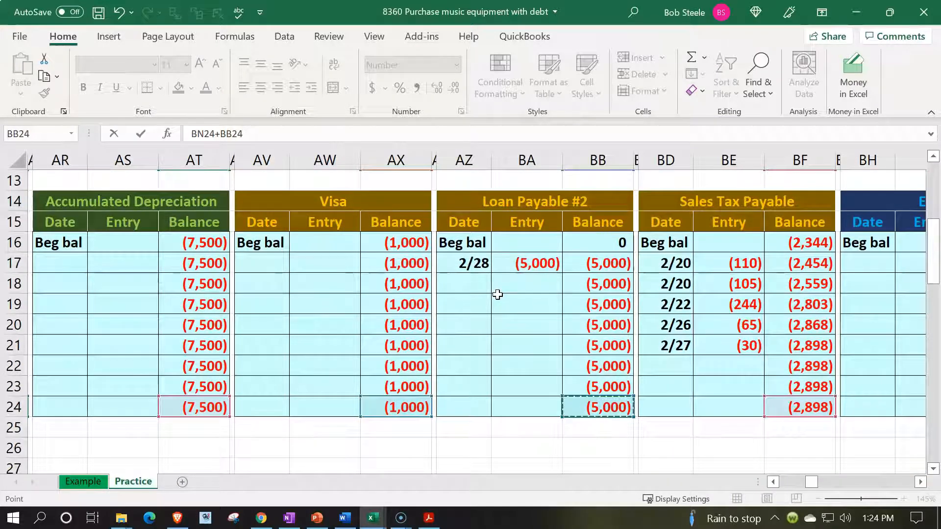
pyautogui.press('Return')
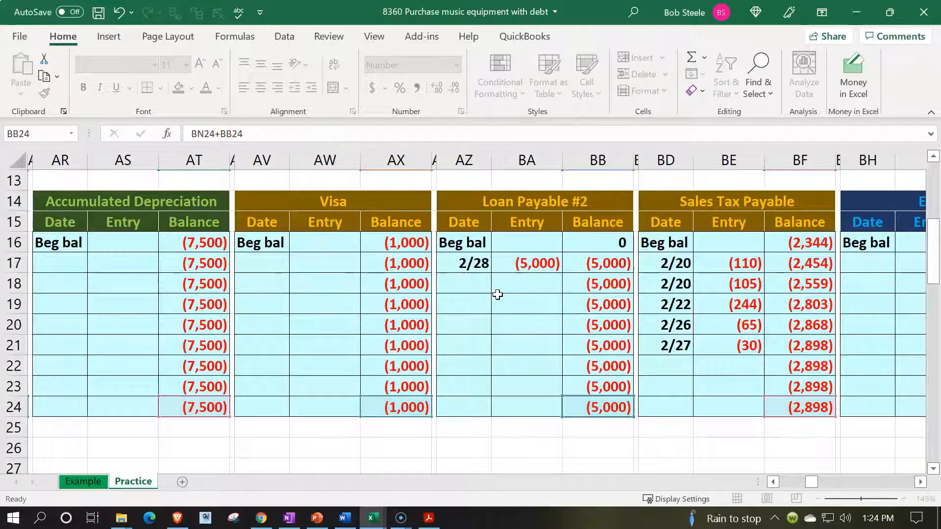
# Check the general ledger control figures in row 1 and the trial balance through total debits and credits and net income.
pyautogui.press('Right')
pyautogui.press('Right')
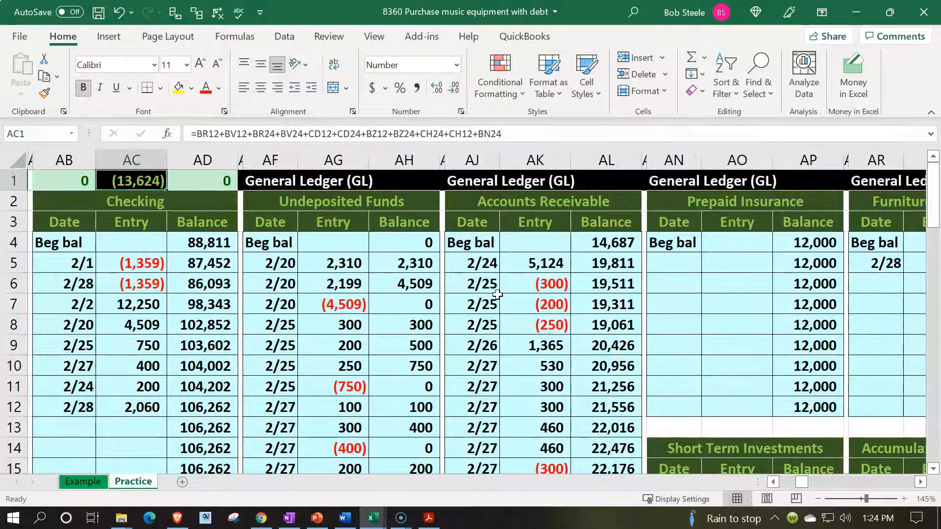
pyautogui.press('Left')
pyautogui.press('Left')
pyautogui.press('Left')
pyautogui.press('Left')
pyautogui.press('Left')
pyautogui.press('Left')
pyautogui.press('Left')
pyautogui.press('Left')
pyautogui.press('Left')
pyautogui.press('Left')
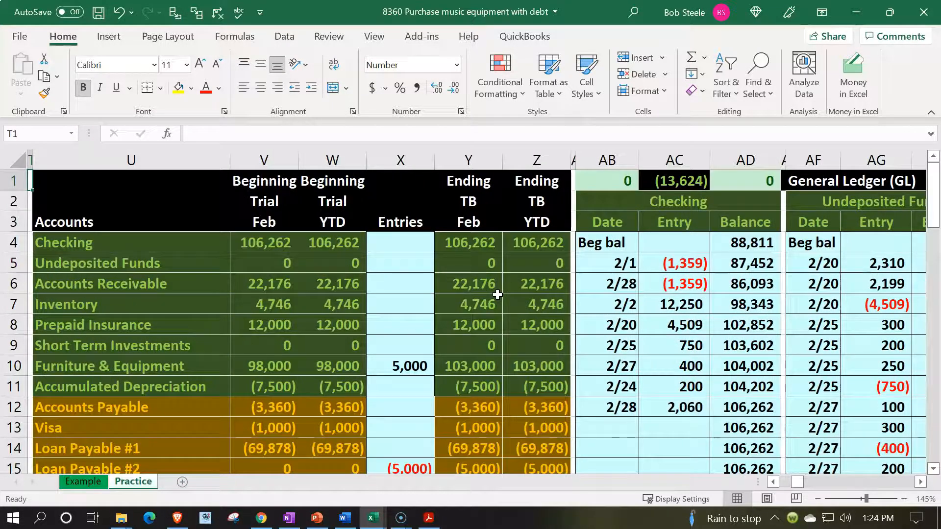
pyautogui.scroll(-4, 448, 314)
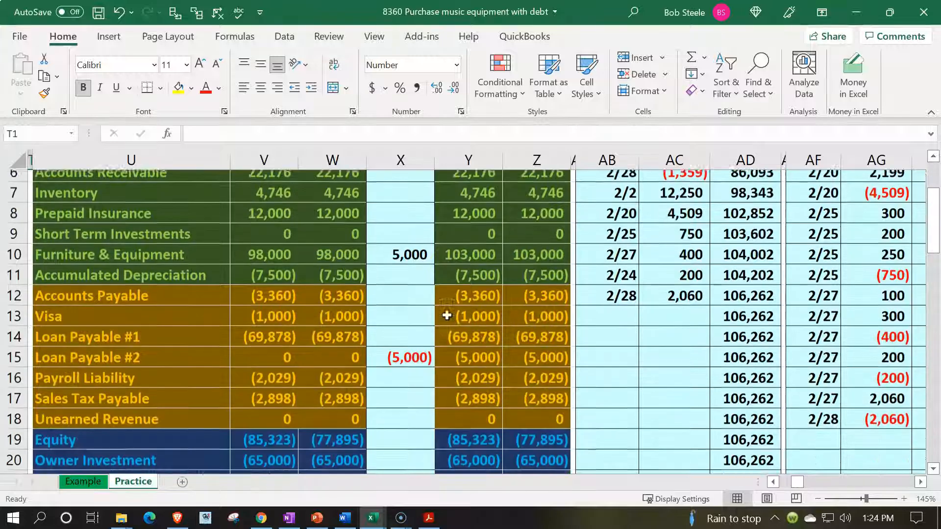
pyautogui.scroll(-2, 447, 316)
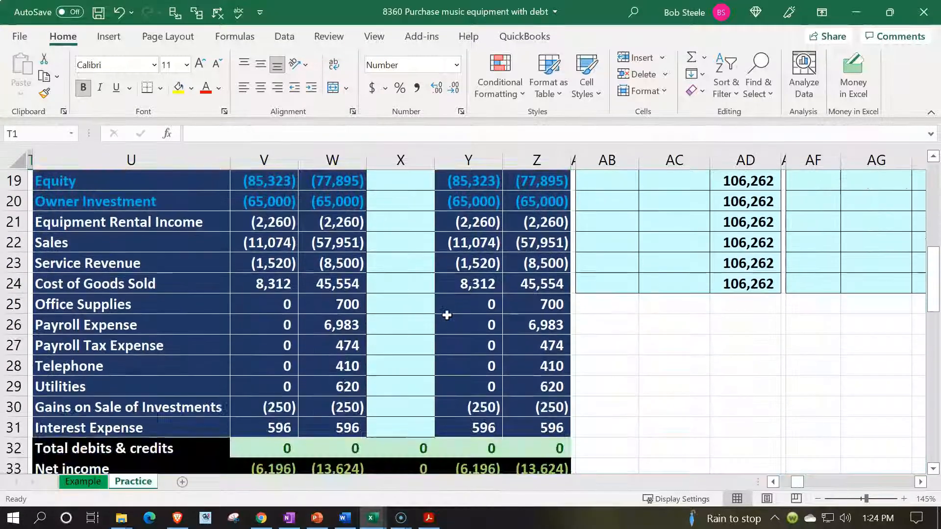
pyautogui.scroll(-1, 447, 315)
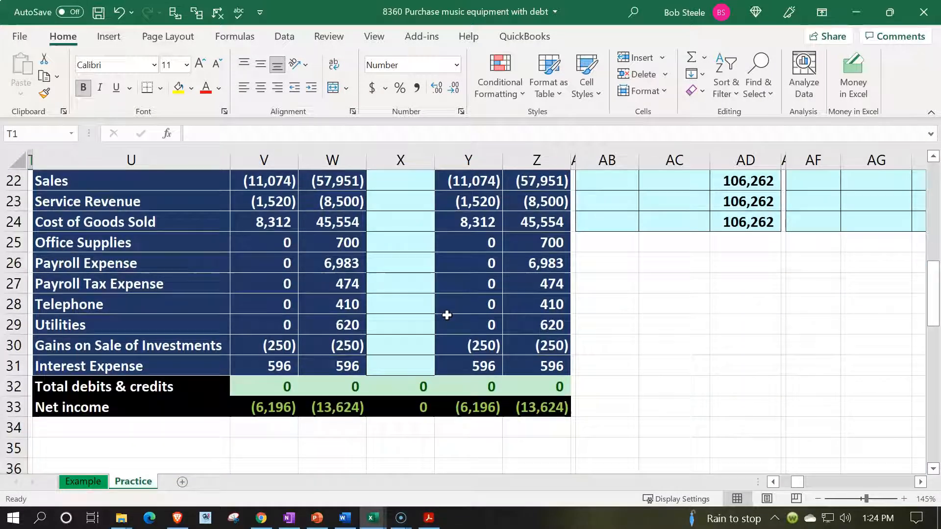
pyautogui.scroll(7, 447, 316)
# Review the ending year-to-date trial balance amounts in column Z, from Checking down through Gains on Sale of Investments.
pyautogui.click(539, 245)
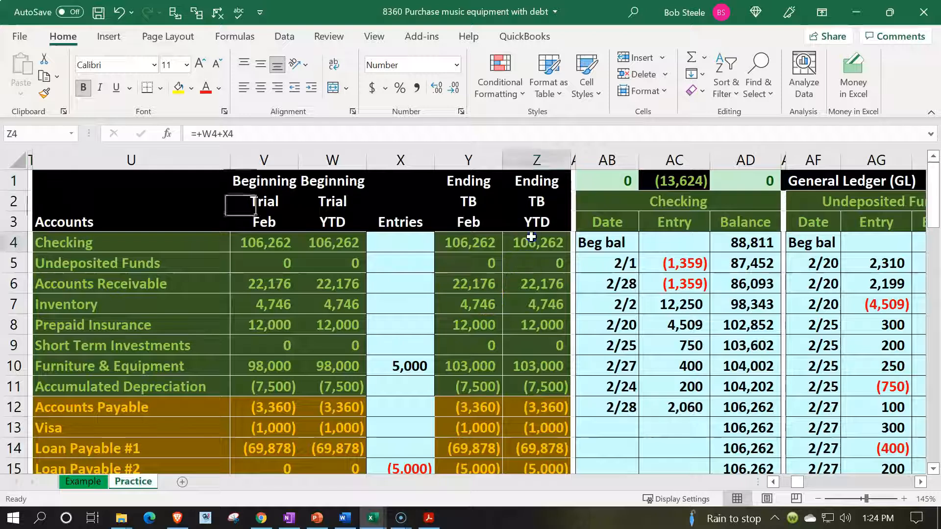
pyautogui.press('Down')
pyautogui.press('Down')
pyautogui.press('Down')
pyautogui.press('Down')
pyautogui.press('Down')
pyautogui.press('Down')
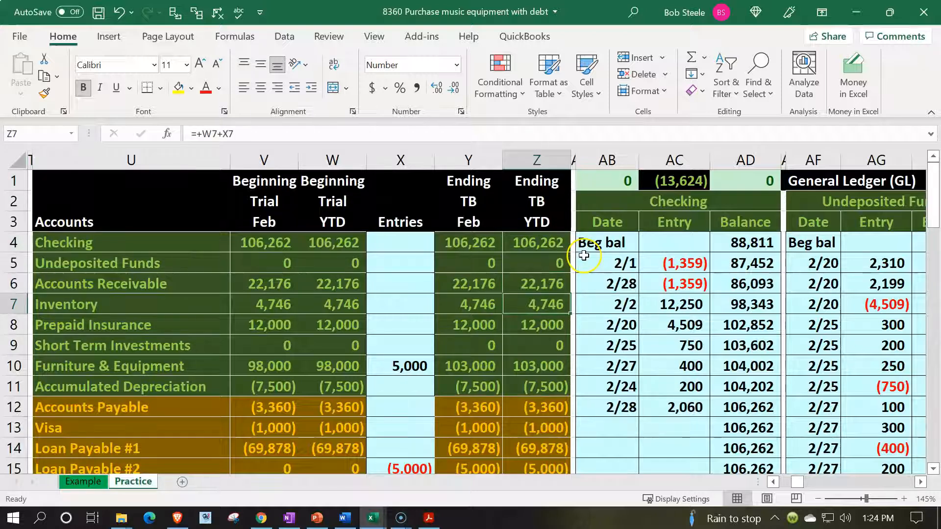
pyautogui.press('Down')
pyautogui.press('Down')
pyautogui.press('Down')
pyautogui.press('Down')
pyautogui.press('Down')
pyautogui.press('Down')
pyautogui.press('Down')
pyautogui.press('Down')
pyautogui.press('Down')
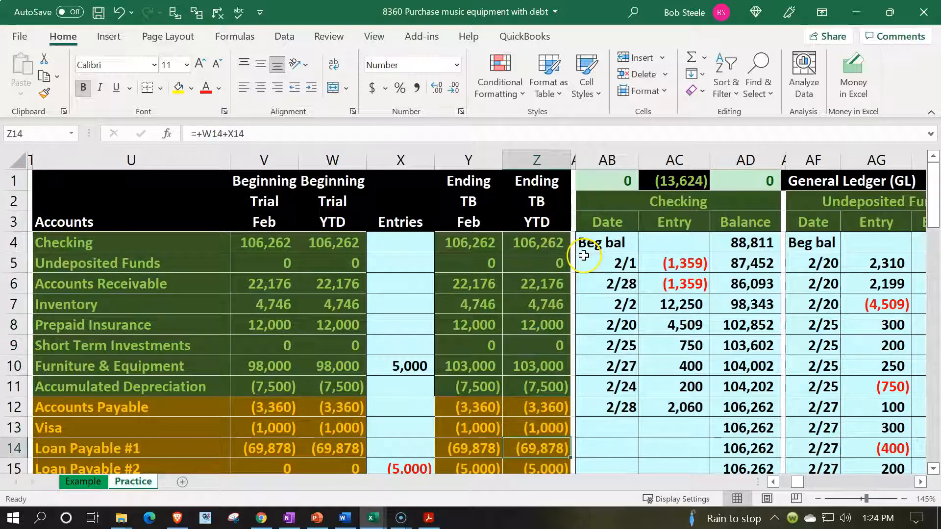
pyautogui.press('Down')
pyautogui.press('Down')
pyautogui.press('Down')
pyautogui.press('Down')
pyautogui.press('Down')
pyautogui.press('Down')
pyautogui.press('Down')
pyautogui.press('Down')
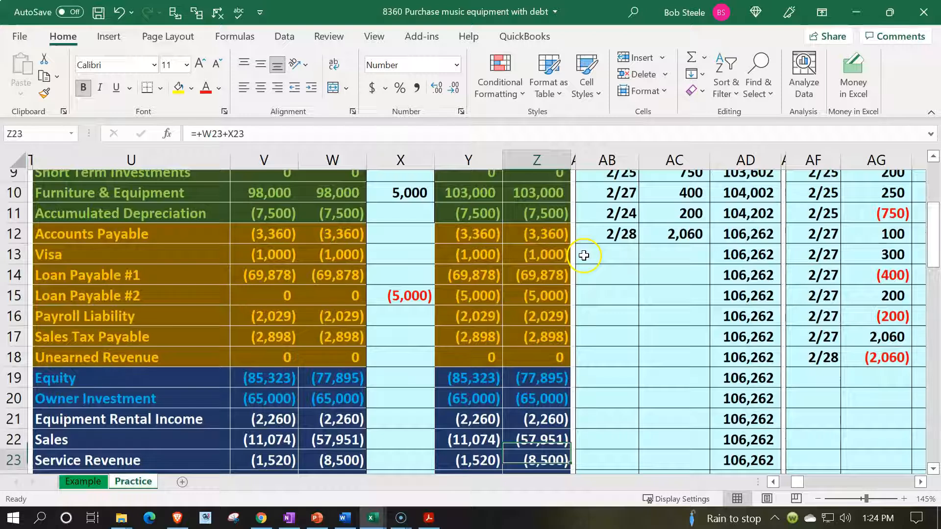
pyautogui.press('Down')
pyautogui.press('Down')
pyautogui.press('Down')
pyautogui.press('Down')
pyautogui.press('Down')
pyautogui.press('Down')
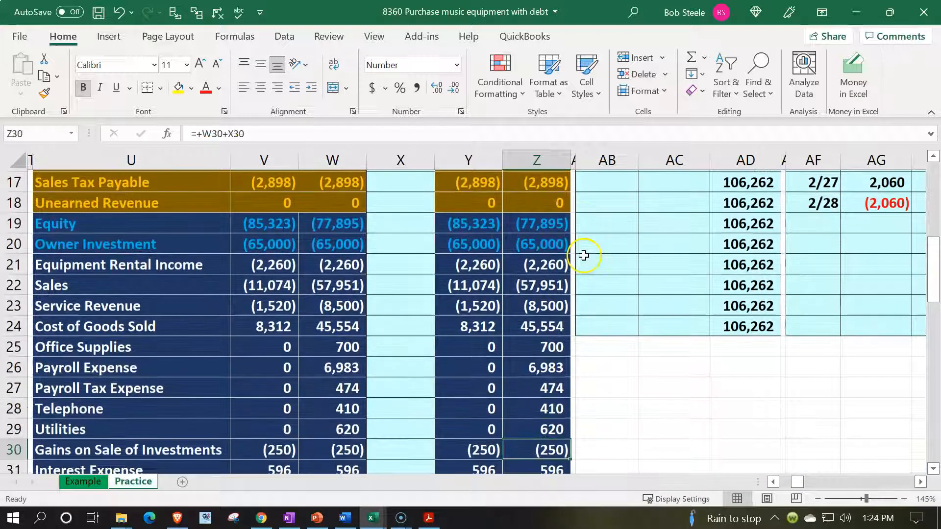